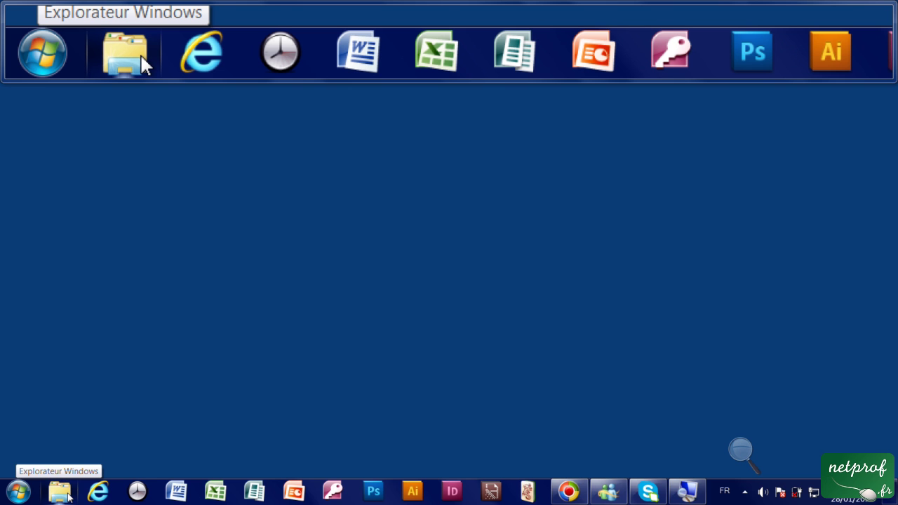
- Open the workbook exercice 1 from the Bureau (Desktop) folder in Windows Explorer
{"action": "left_click", "coordinate": [68, 495]}
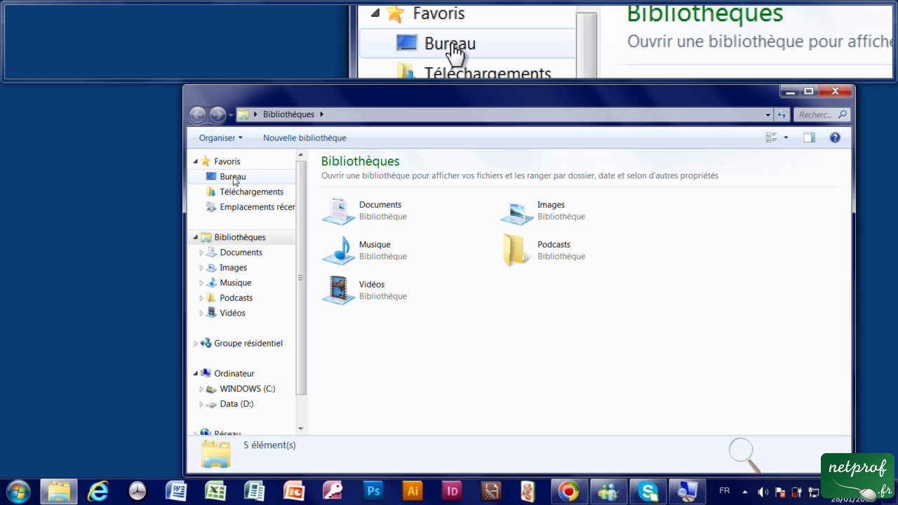
{"action": "left_click", "coordinate": [233, 180]}
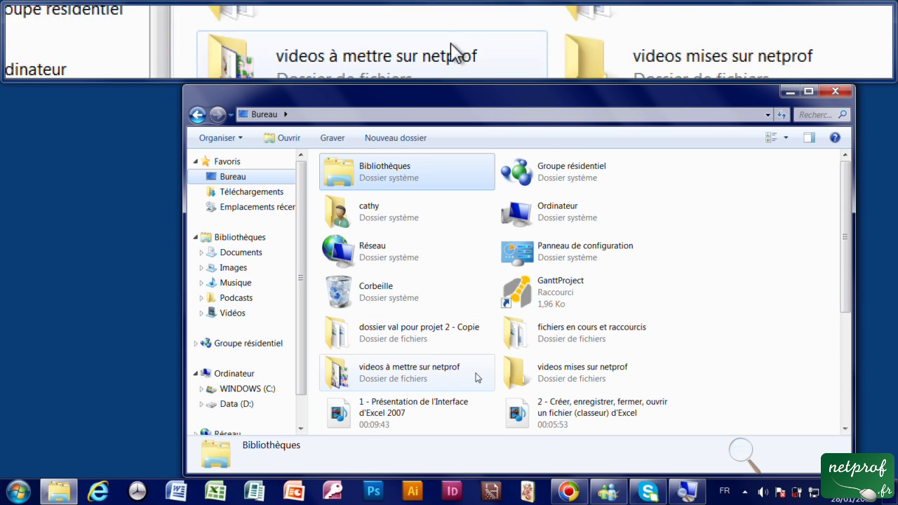
{"action": "scroll", "coordinate": [568, 387], "scroll_direction": "down", "scroll_amount": 1}
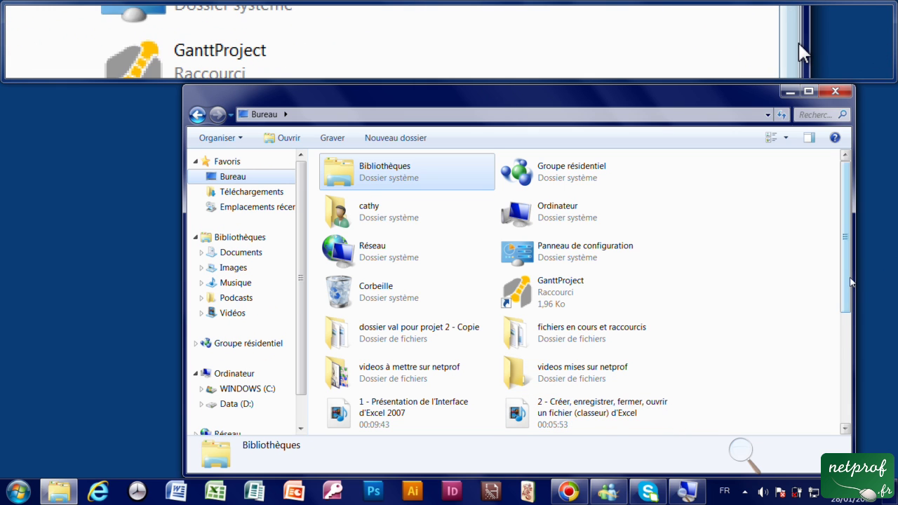
{"action": "left_click_drag", "start_coordinate": [850, 281], "coordinate": [856, 346]}
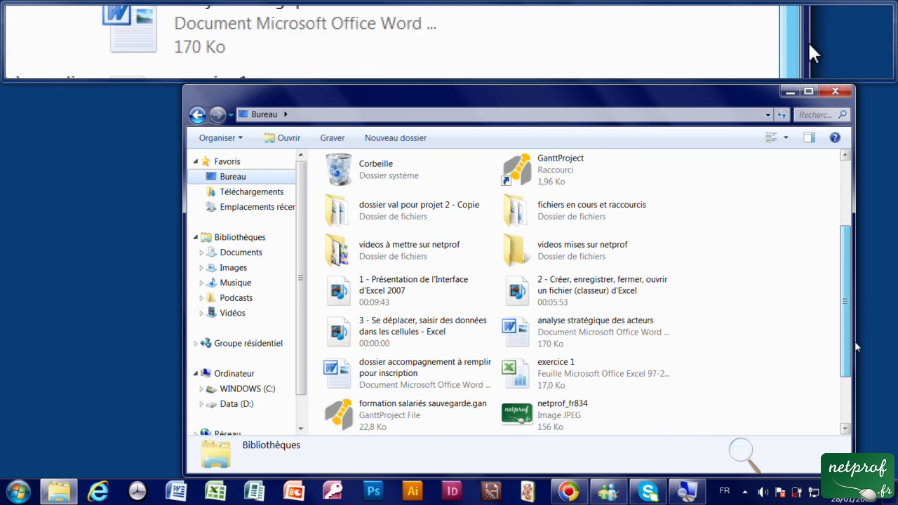
{"action": "left_click", "coordinate": [528, 377]}
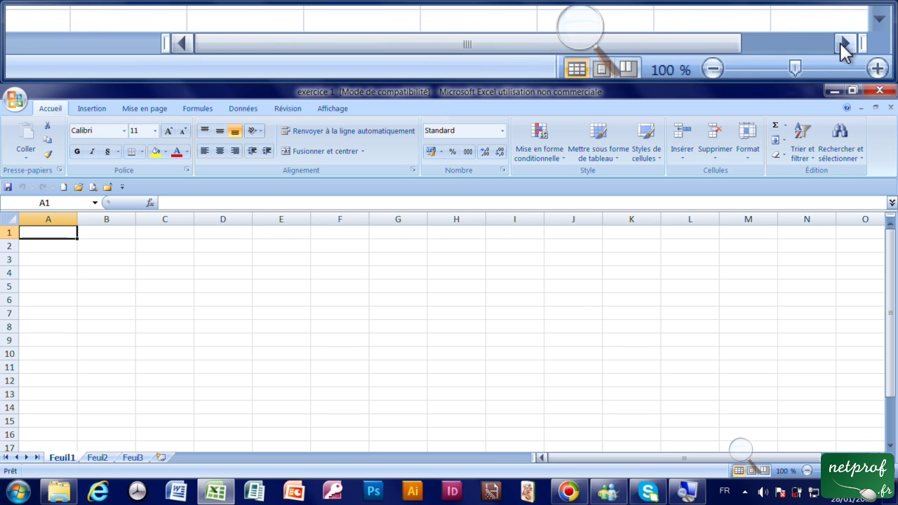
{"action": "left_click", "coordinate": [873, 460]}
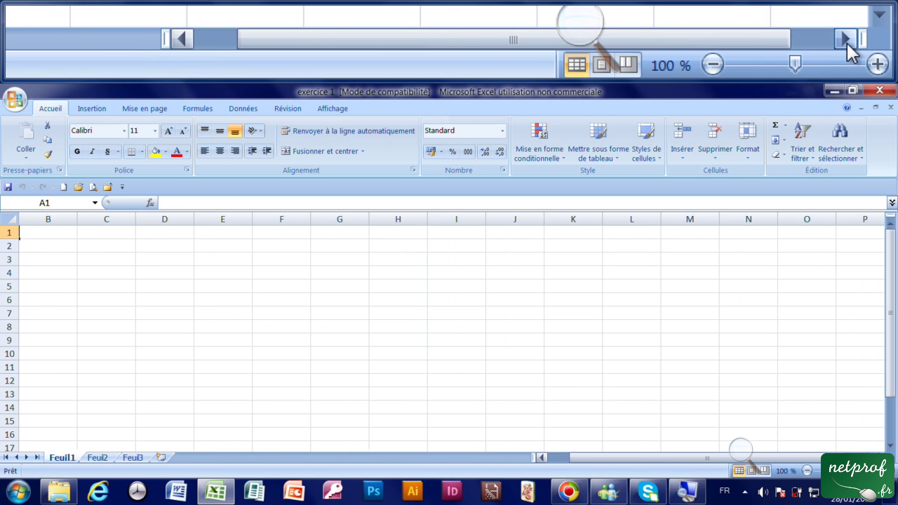
{"action": "left_click", "coordinate": [874, 459]}
{"action": "left_click_drag", "start_coordinate": [874, 458], "coordinate": [873, 457]}
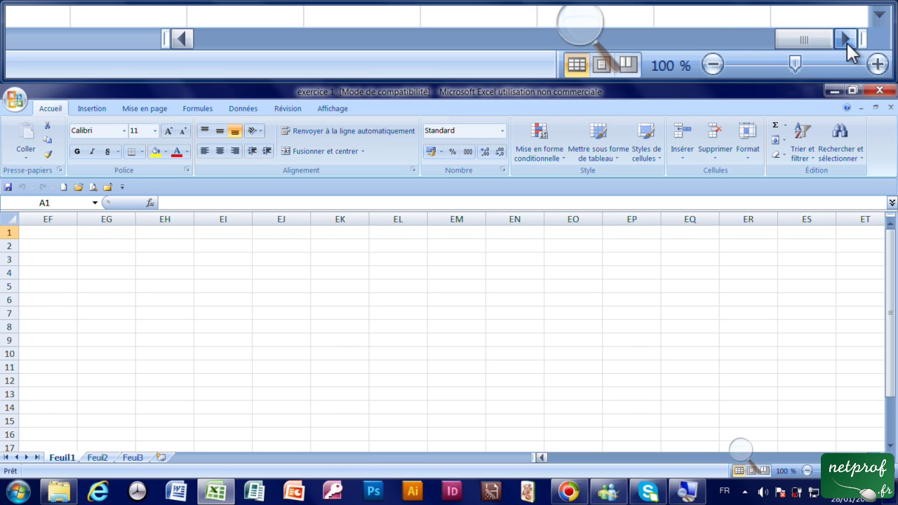
{"action": "left_click_drag", "start_coordinate": [873, 457], "coordinate": [873, 458]}
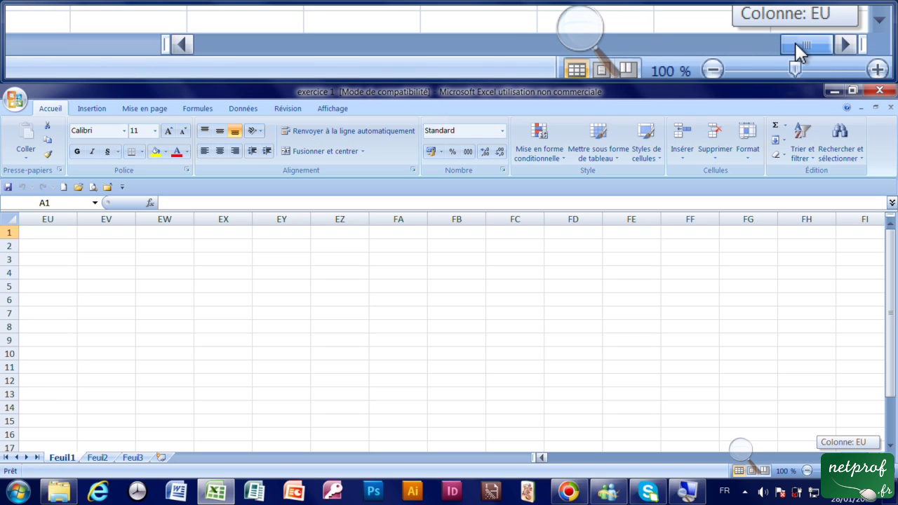
{"action": "left_click_drag", "start_coordinate": [826, 461], "coordinate": [614, 473]}
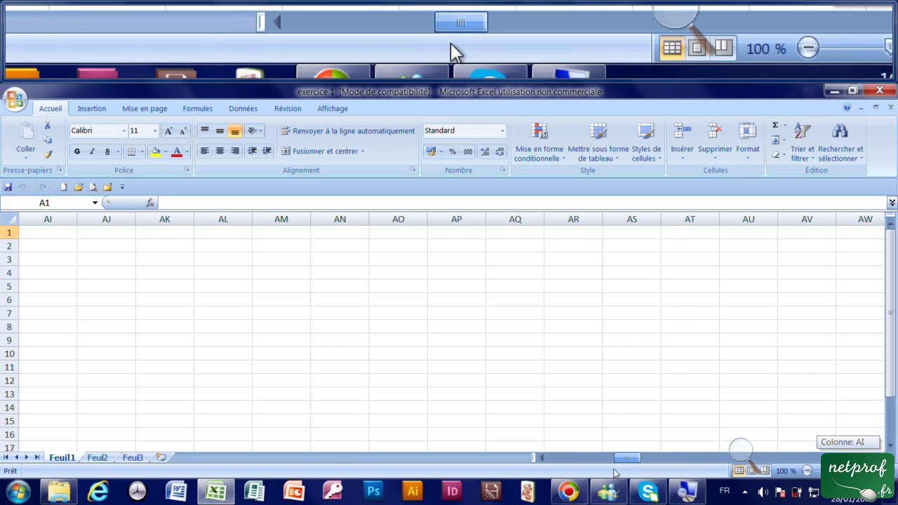
{"action": "left_click_drag", "start_coordinate": [614, 473], "coordinate": [554, 463]}
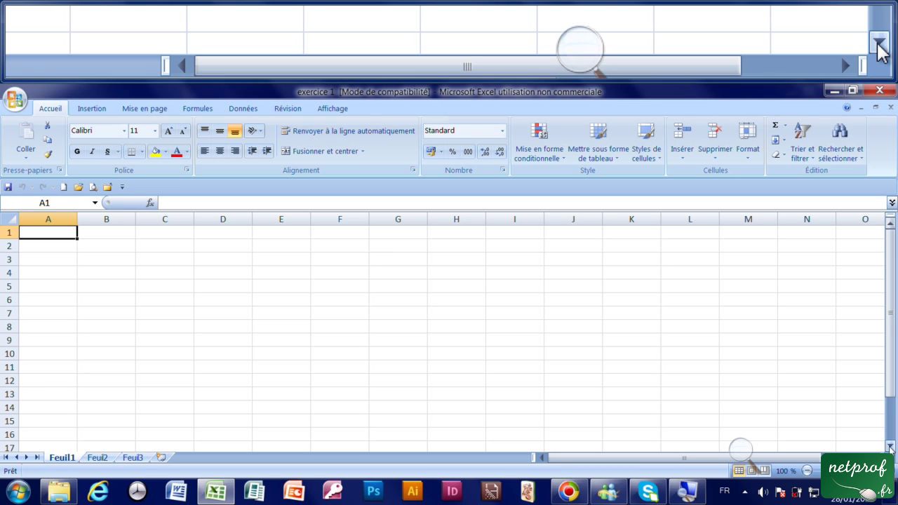
{"action": "left_click", "coordinate": [890, 447]}
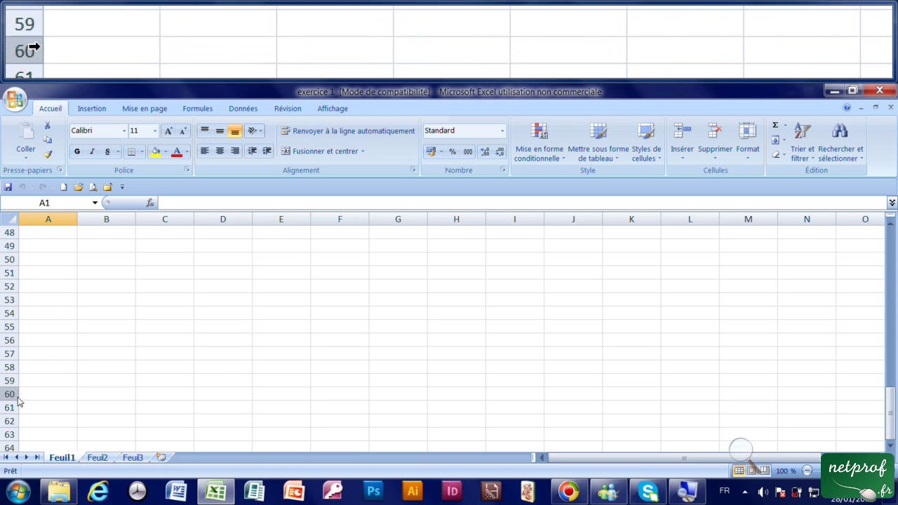
{"action": "left_click", "coordinate": [889, 447]}
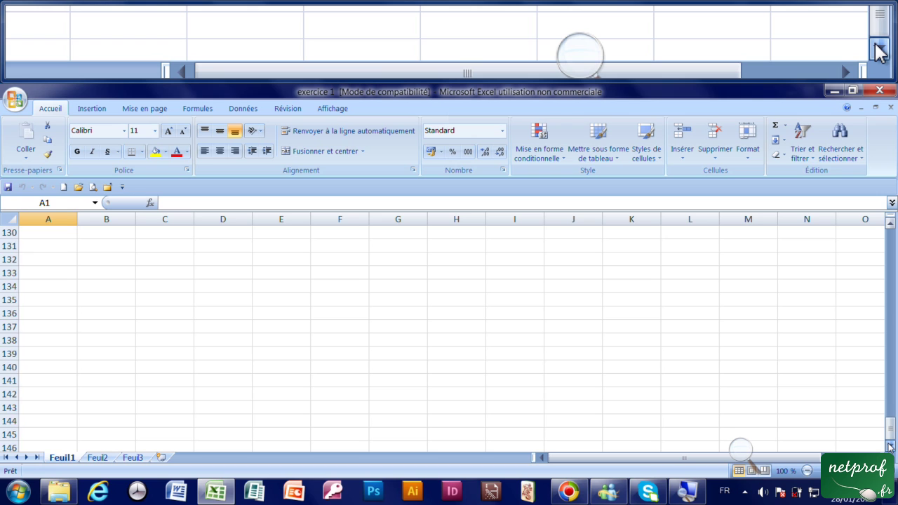
{"action": "left_click", "coordinate": [890, 447]}
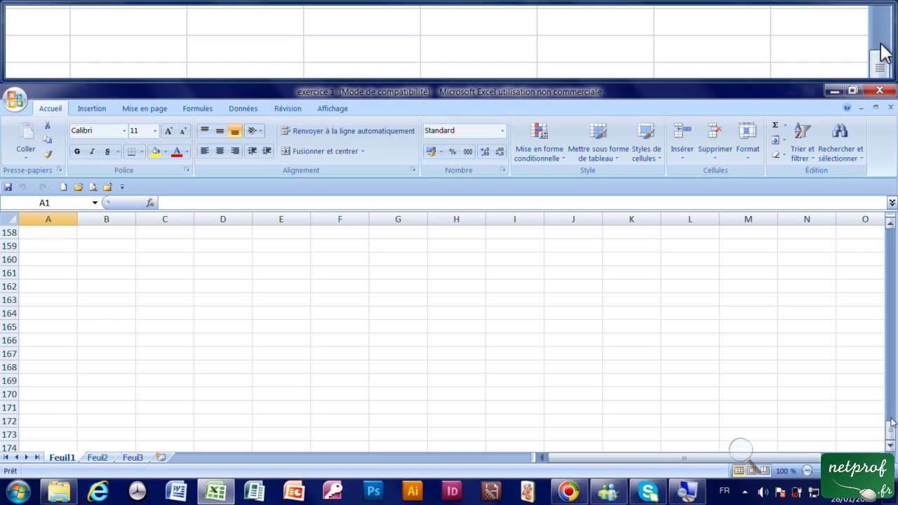
{"action": "left_click_drag", "start_coordinate": [892, 431], "coordinate": [875, 227]}
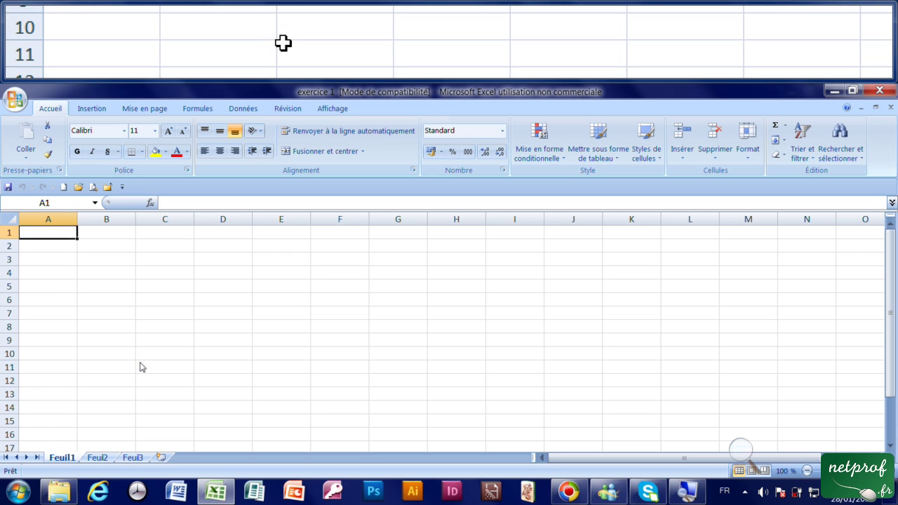
{"action": "scroll", "coordinate": [141, 367], "scroll_direction": "down", "scroll_amount": 5}
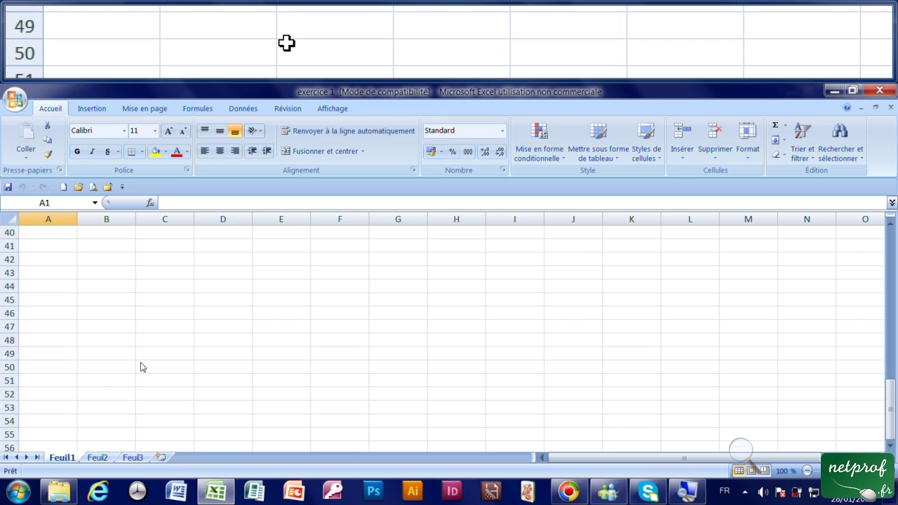
{"action": "scroll", "coordinate": [141, 367], "scroll_direction": "up", "scroll_amount": 5}
{"action": "scroll", "coordinate": [141, 367], "scroll_direction": "up", "scroll_amount": 2}
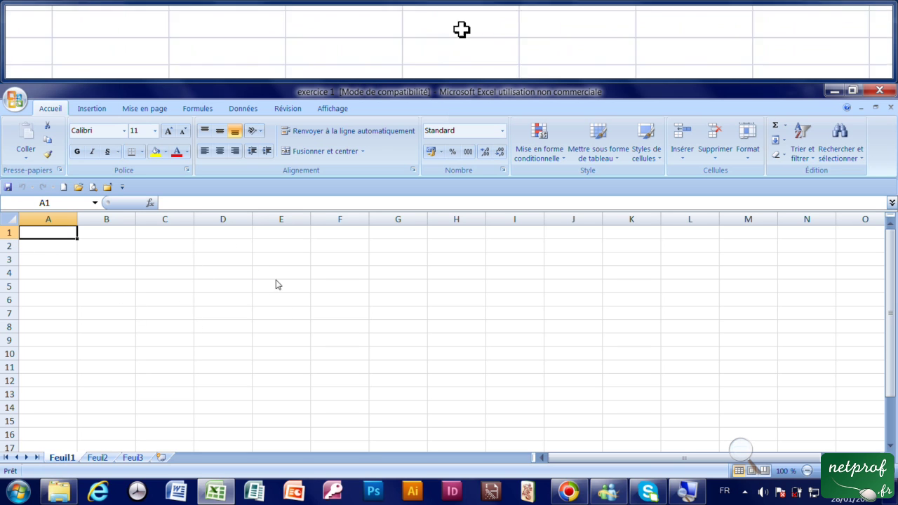
{"action": "left_click", "coordinate": [232, 277]}
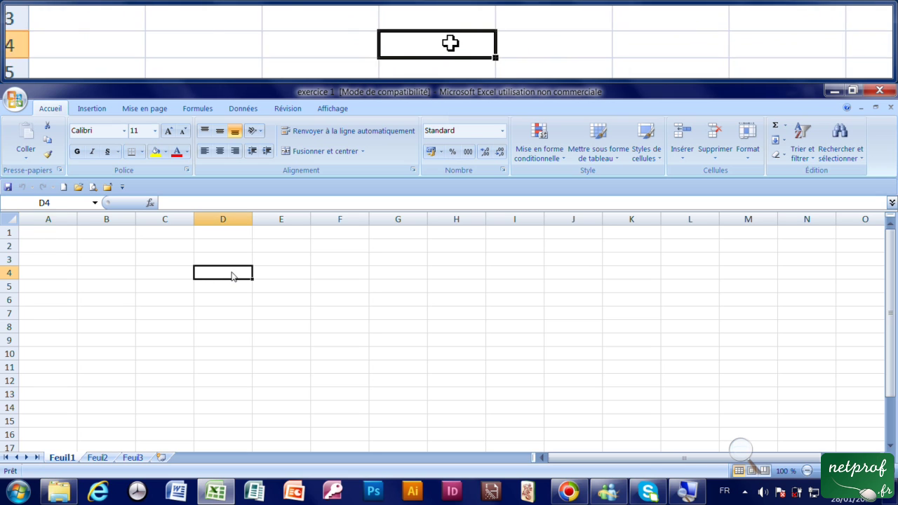
{"action": "left_click", "coordinate": [373, 317]}
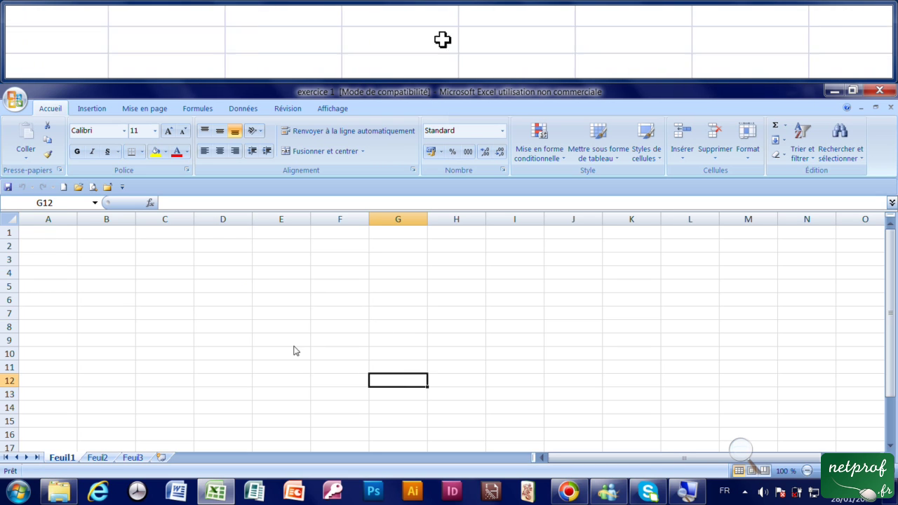
{"action": "left_click", "coordinate": [265, 318]}
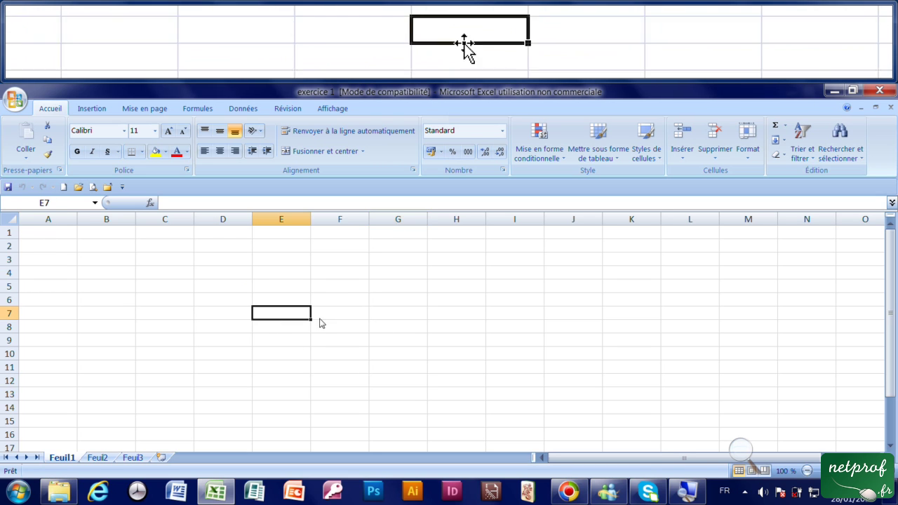
{"action": "left_click", "coordinate": [450, 289]}
{"action": "left_click", "coordinate": [221, 292]}
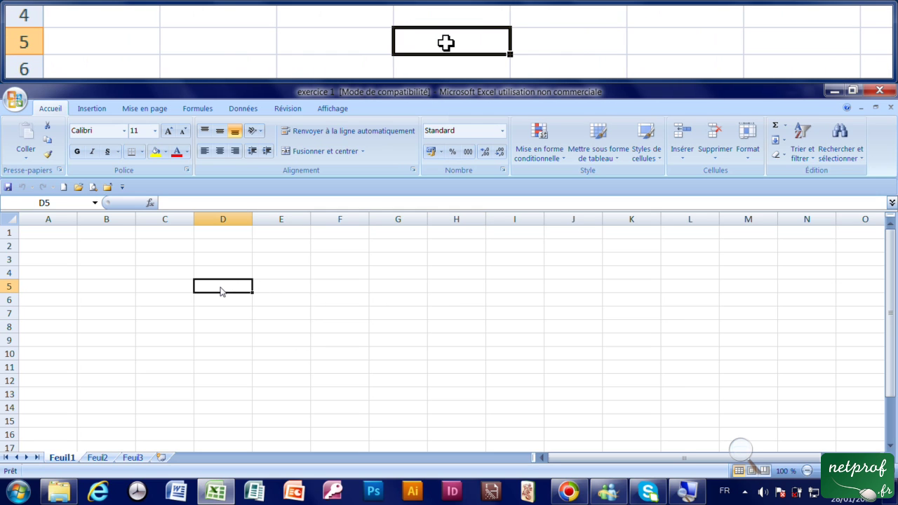
{"action": "left_click", "coordinate": [241, 330]}
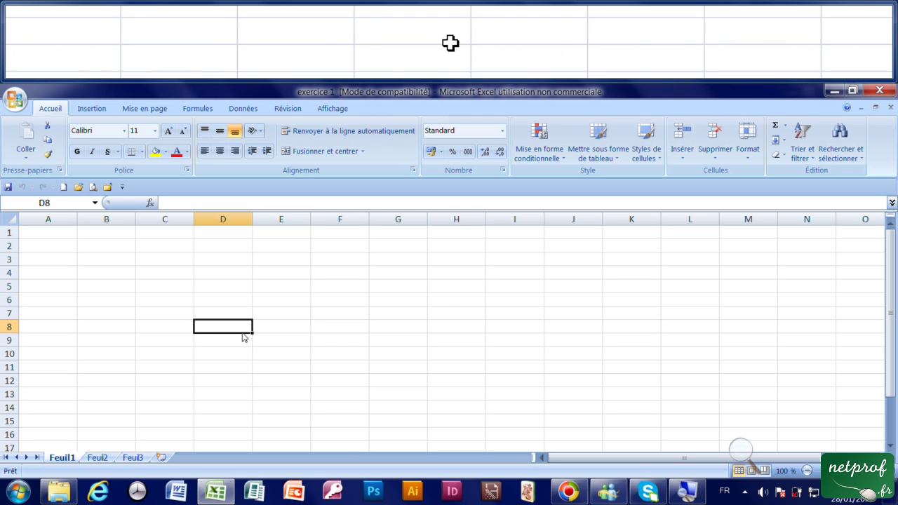
{"action": "left_click", "coordinate": [383, 342]}
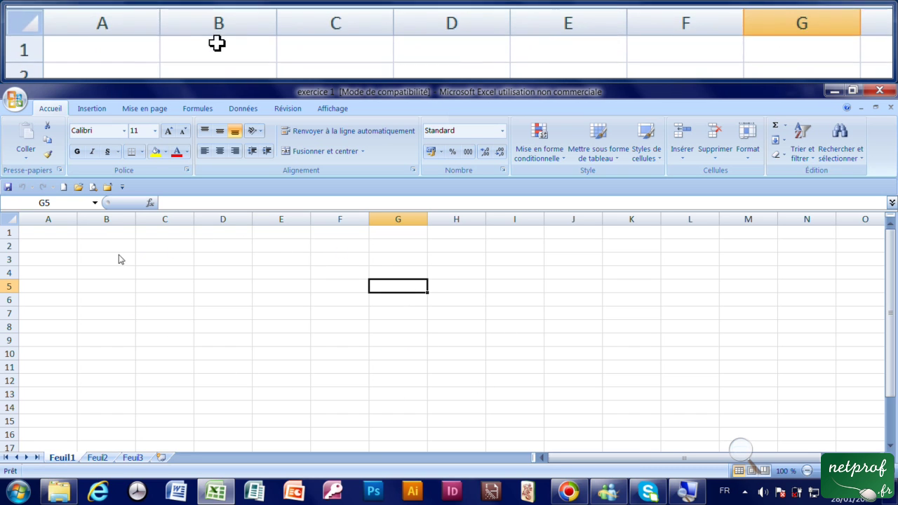
{"action": "left_click", "coordinate": [160, 287]}
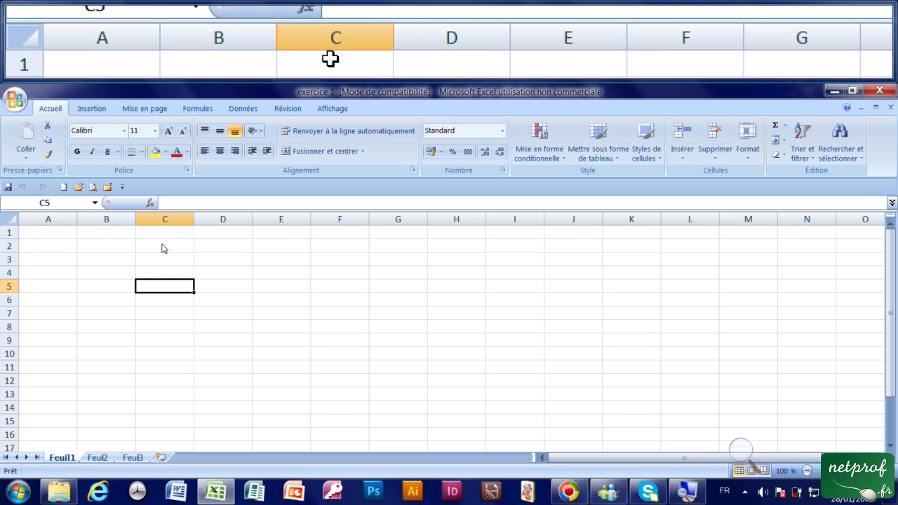
{"action": "left_click", "coordinate": [280, 328]}
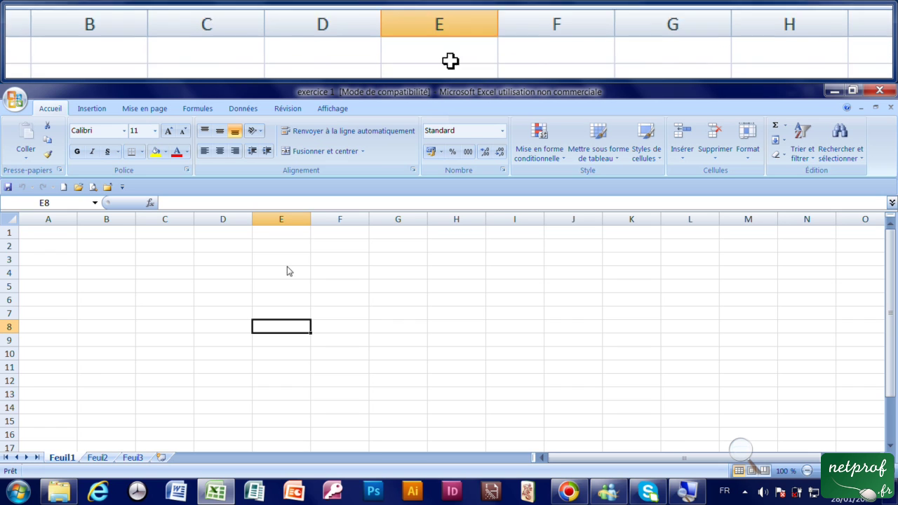
{"action": "left_click", "coordinate": [166, 298]}
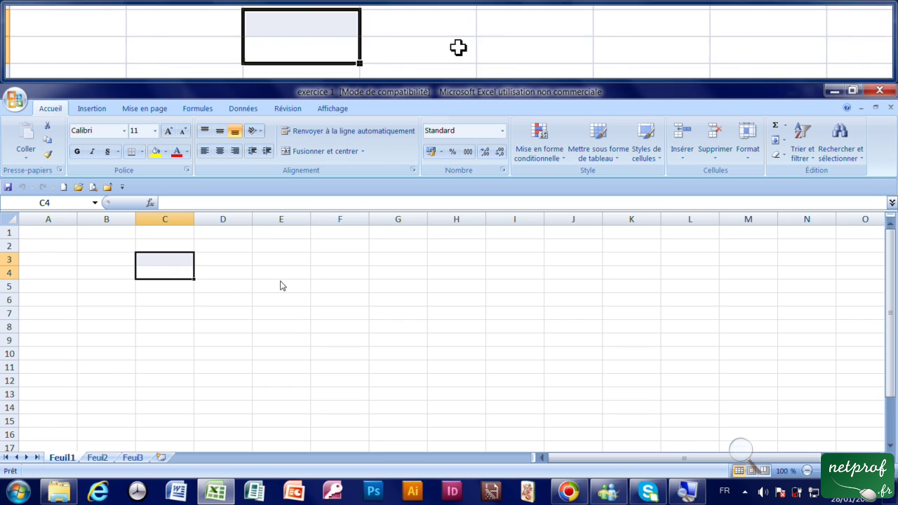
{"action": "left_click", "coordinate": [314, 302]}
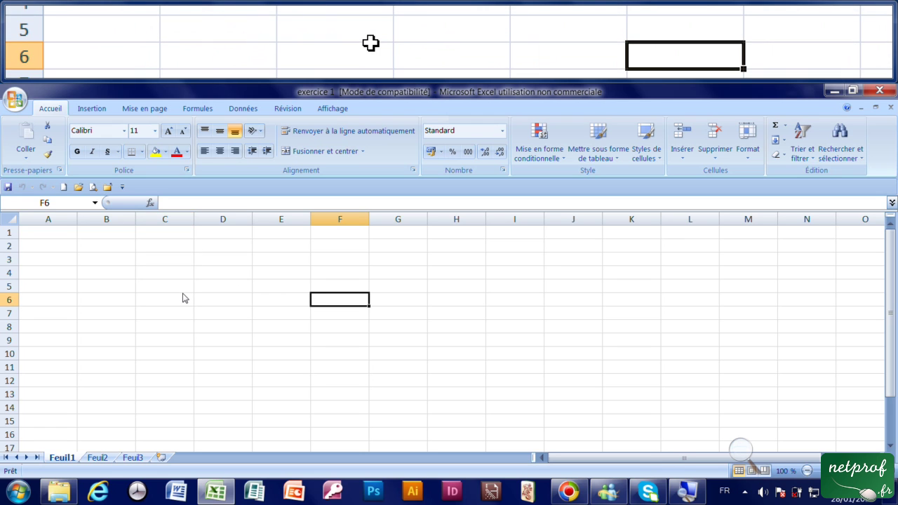
{"action": "left_click", "coordinate": [222, 314]}
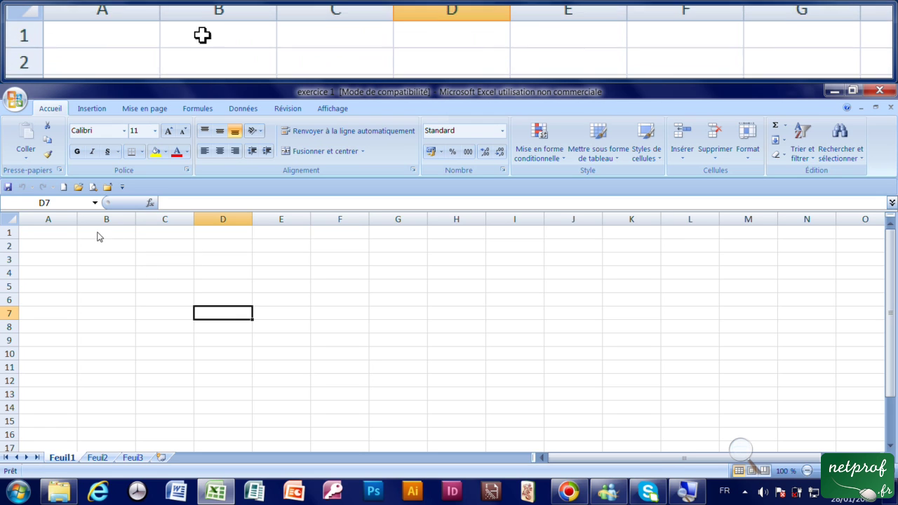
{"action": "left_click", "coordinate": [61, 237]}
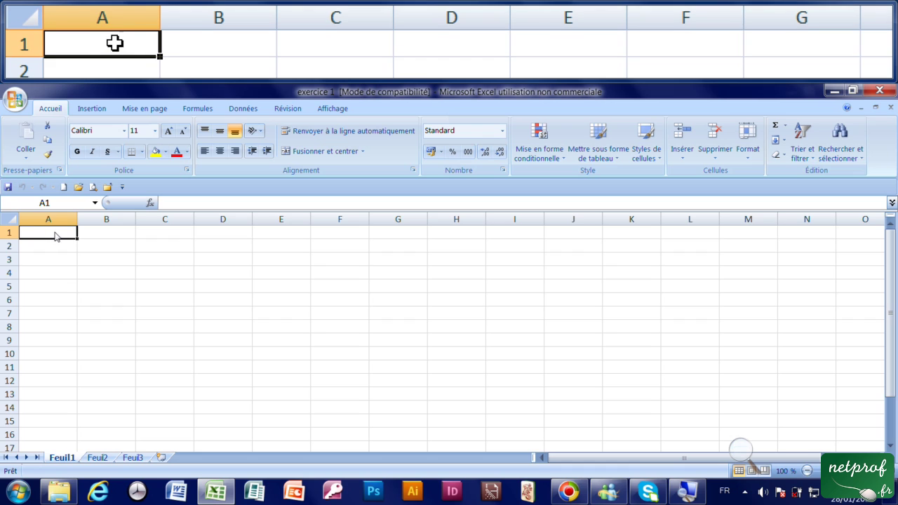
- Select the empty range A1:C6 as the data-entry block
{"action": "left_click_drag", "start_coordinate": [77, 236], "coordinate": [149, 239]}
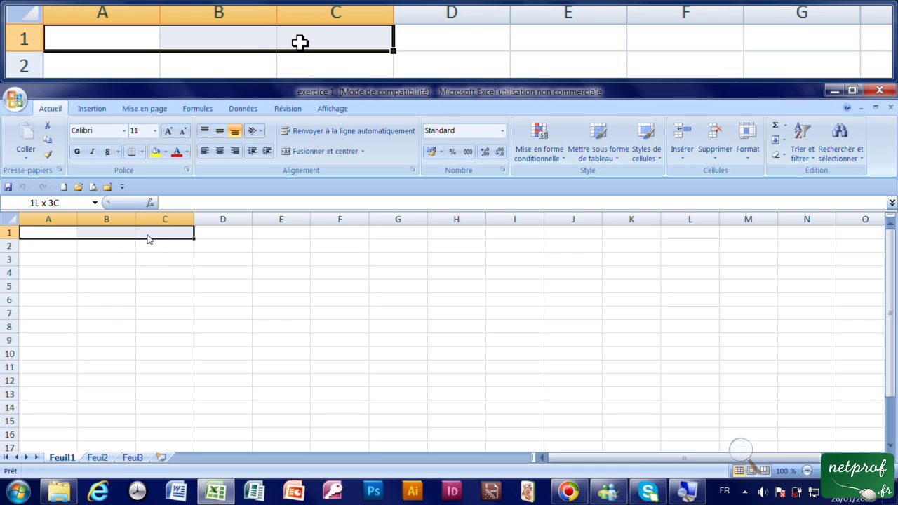
{"action": "left_click_drag", "start_coordinate": [148, 238], "coordinate": [169, 293]}
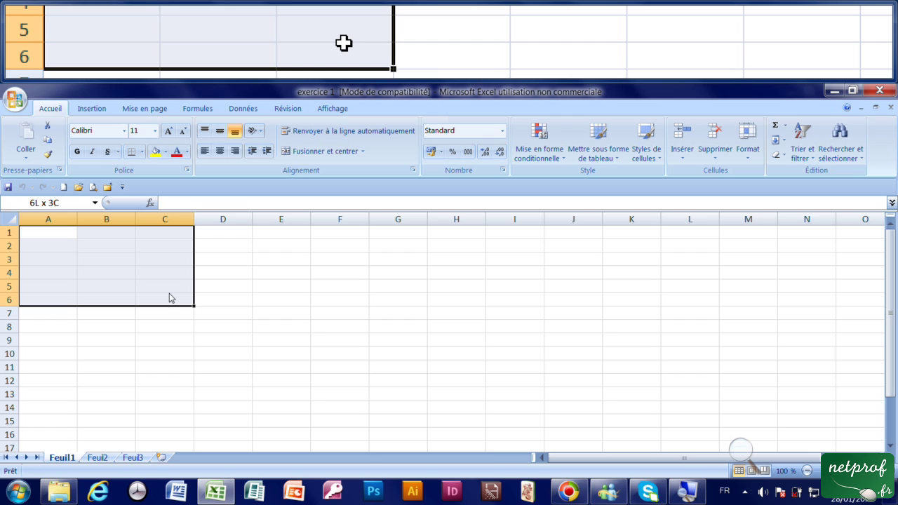
{"action": "left_click_drag", "start_coordinate": [169, 294], "coordinate": [177, 306]}
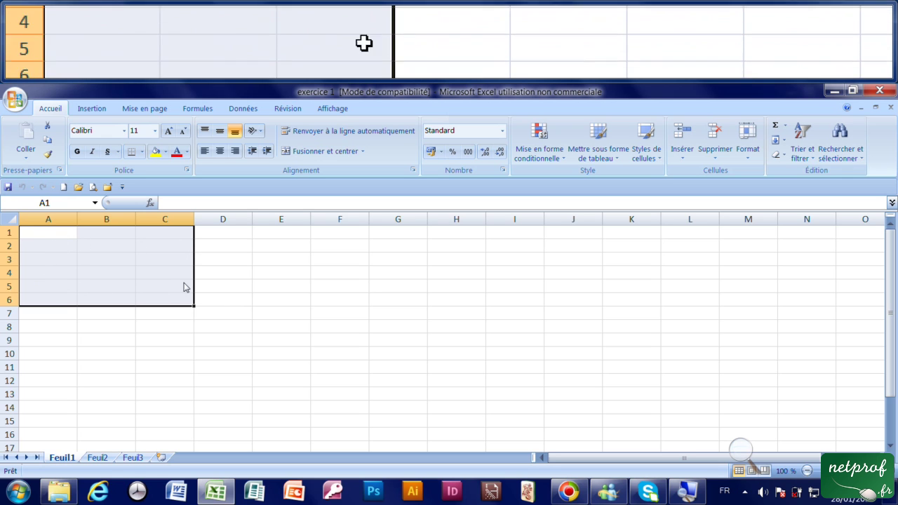
{"action": "left_click", "coordinate": [395, 319]}
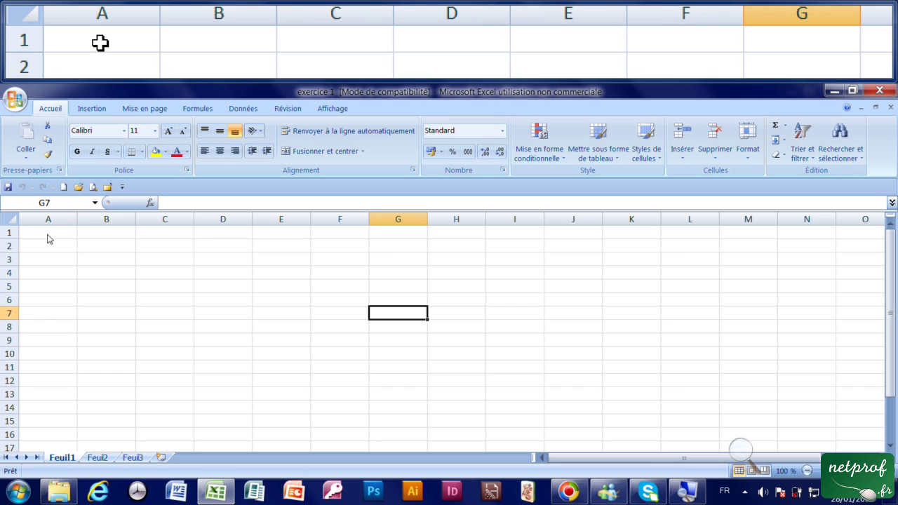
{"action": "left_click", "coordinate": [48, 239]}
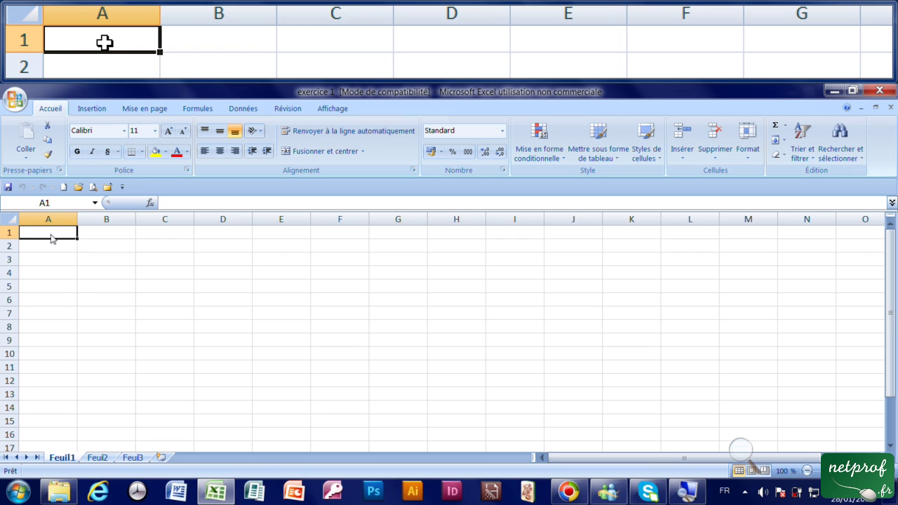
{"action": "left_click_drag", "start_coordinate": [48, 239], "coordinate": [160, 233]}
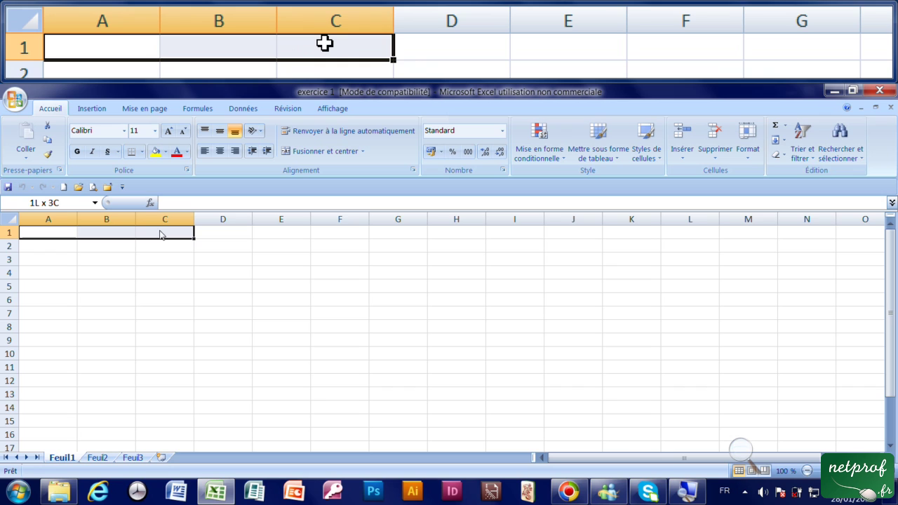
{"action": "left_click_drag", "start_coordinate": [160, 234], "coordinate": [182, 299]}
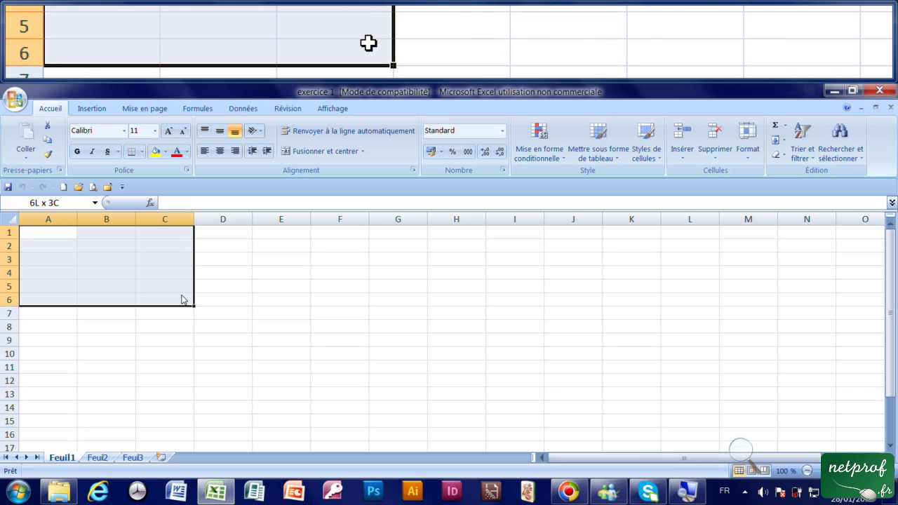
{"action": "left_click_drag", "start_coordinate": [182, 300], "coordinate": [186, 297]}
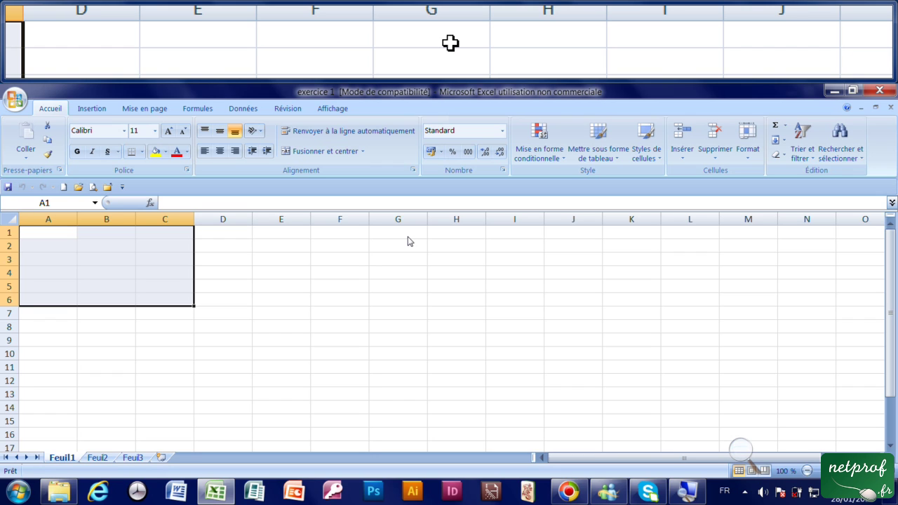
- Enter the header noms in A1 and the first two surnames in A2–A3
{"action": "type", "text": "noms"}
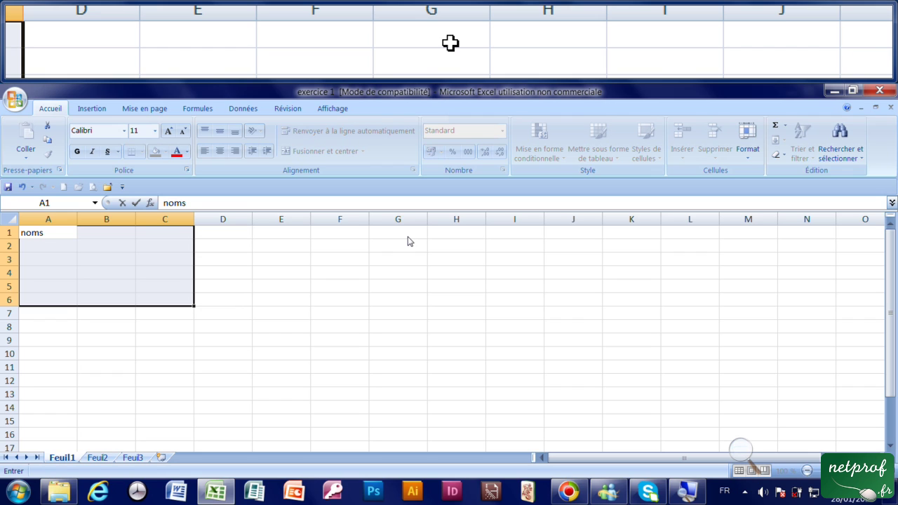
{"action": "key", "text": "Return"}
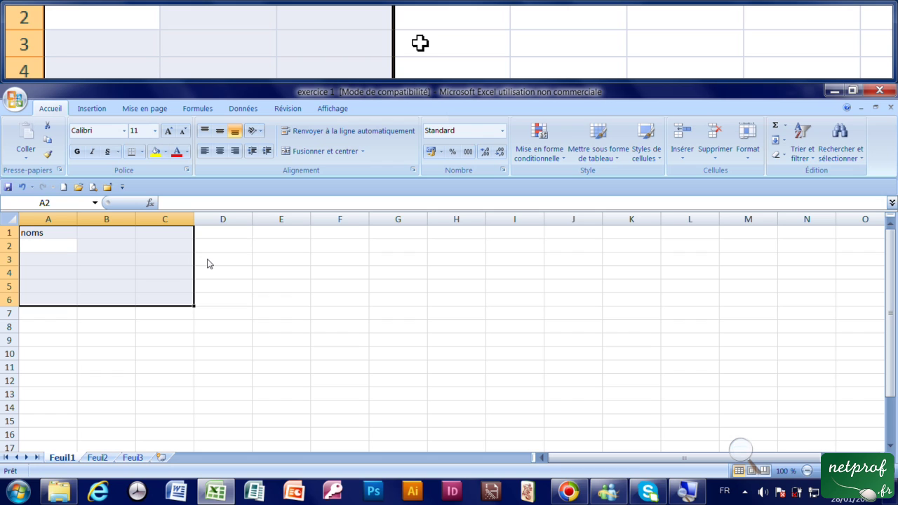
{"action": "type", "text": "mallet"}
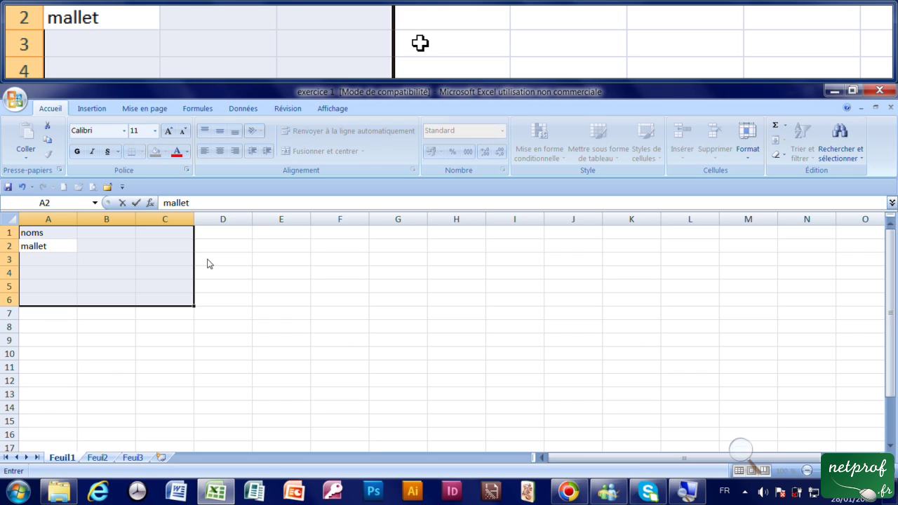
{"action": "key", "text": "Return"}
{"action": "type", "text": "beynel"}
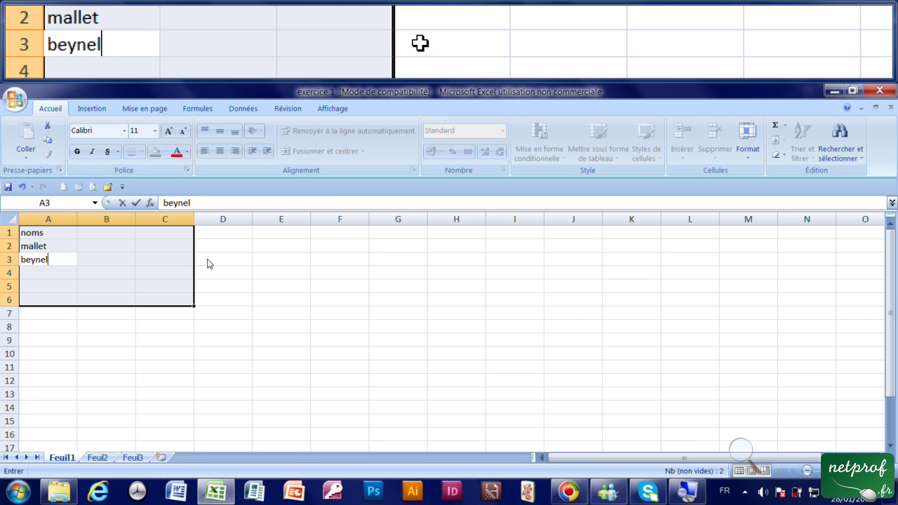
{"action": "key", "text": "Return"}
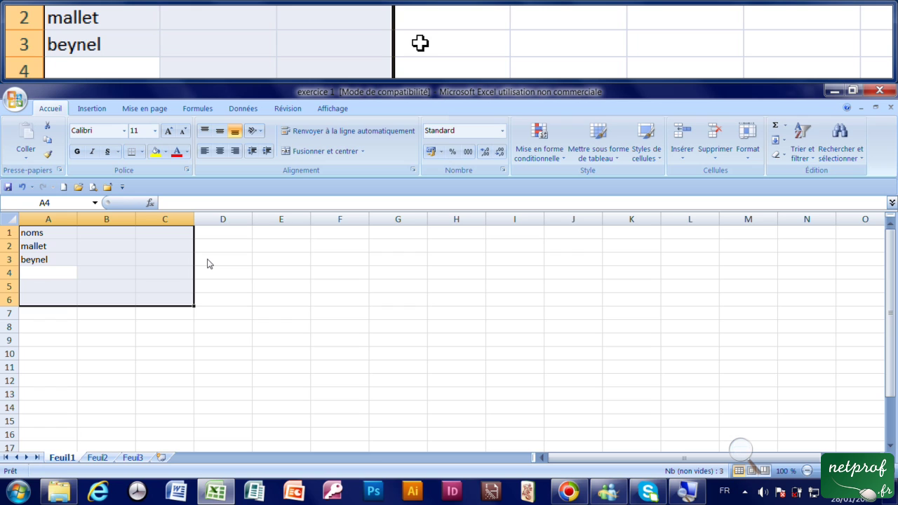
- Add three more surnames in A4–A6 and the header prénoms in B1
{"action": "type", "text": "dumont"}
{"action": "key", "text": "Return"}
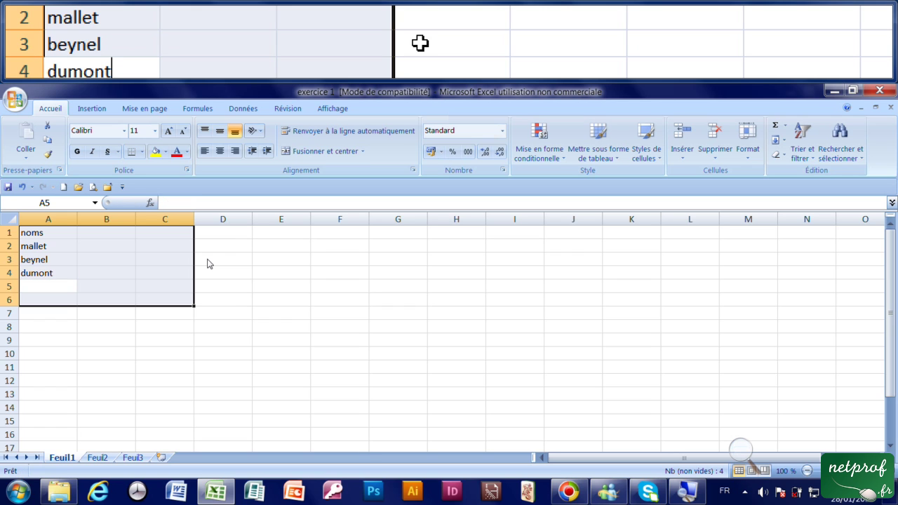
{"action": "type", "text": "duot"}
{"action": "key", "text": "Return"}
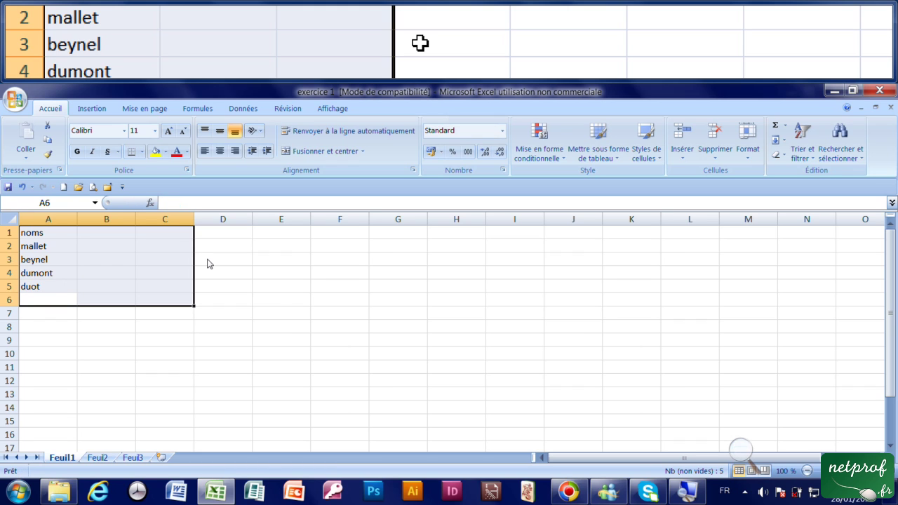
{"action": "type", "text": "guyet"}
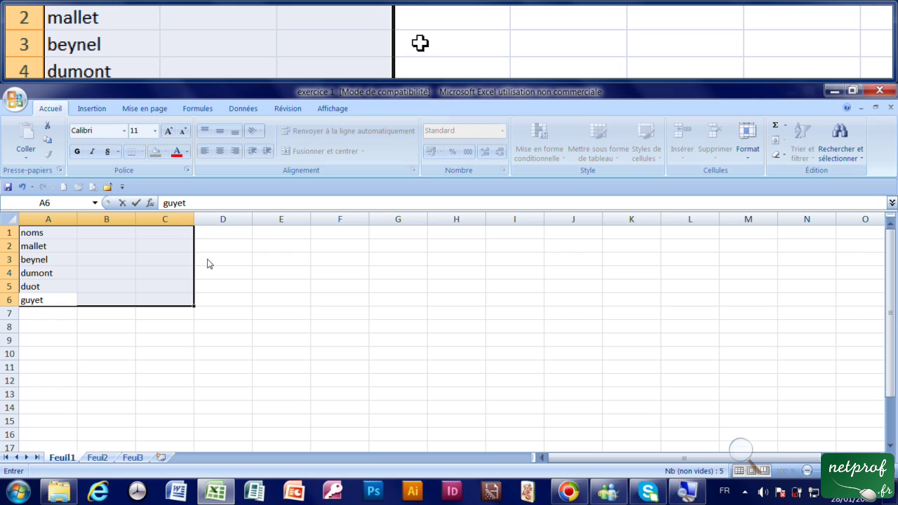
{"action": "key", "text": "Return"}
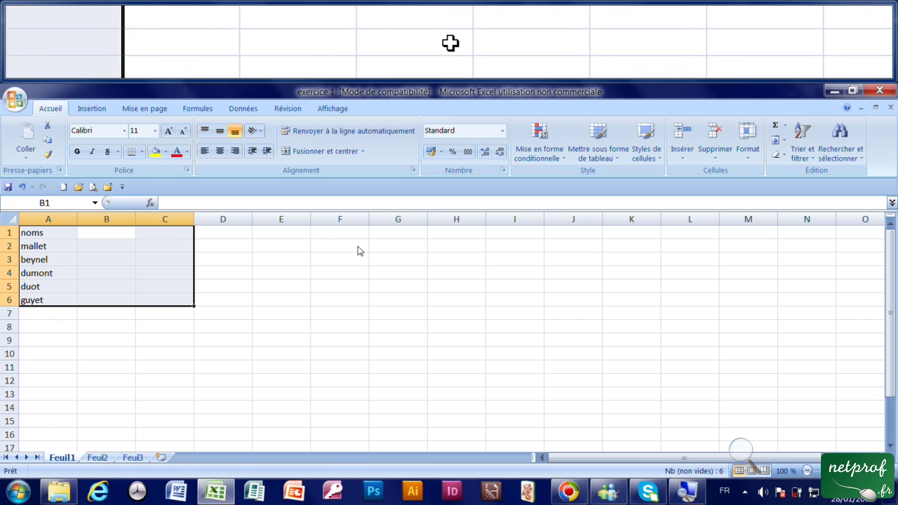
{"action": "type", "text": "prénoms"}
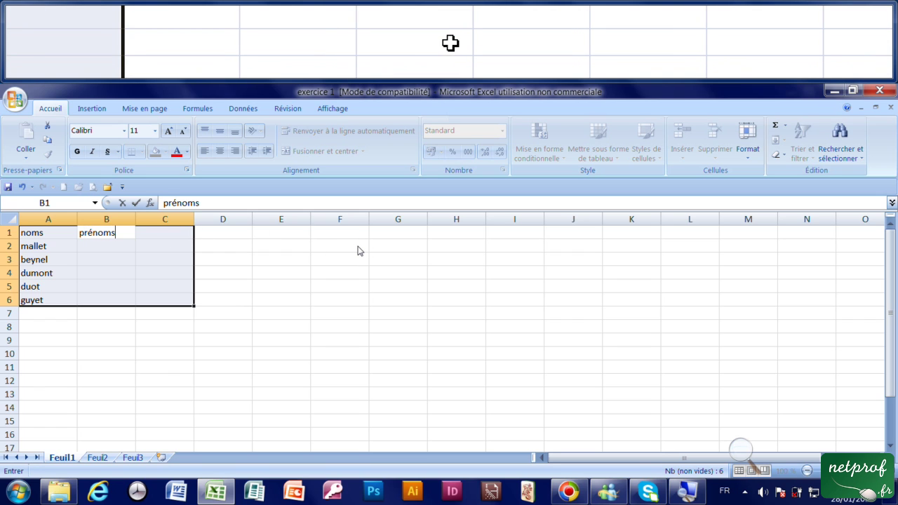
{"action": "key", "text": "Return"}
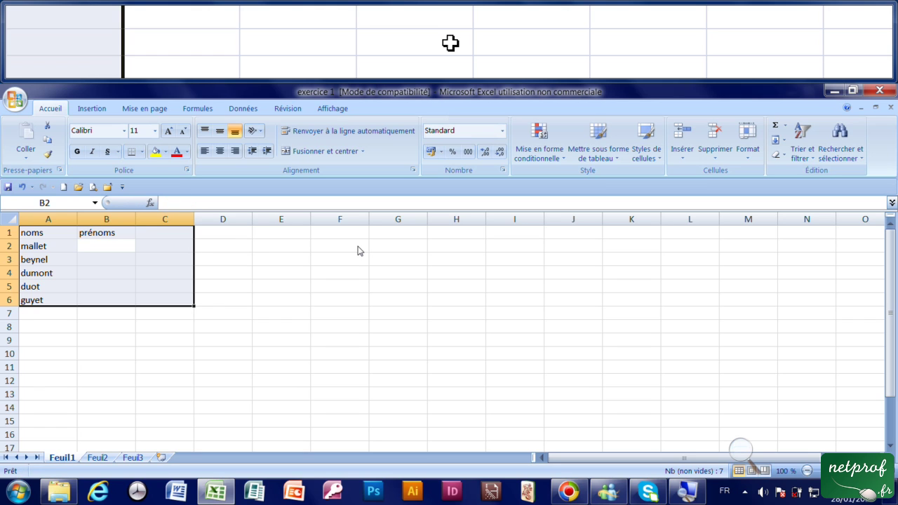
- Enter a first name in each of B2–B6, one beside each surname
{"action": "type", "text": "nathalie"}
{"action": "key", "text": "Return"}
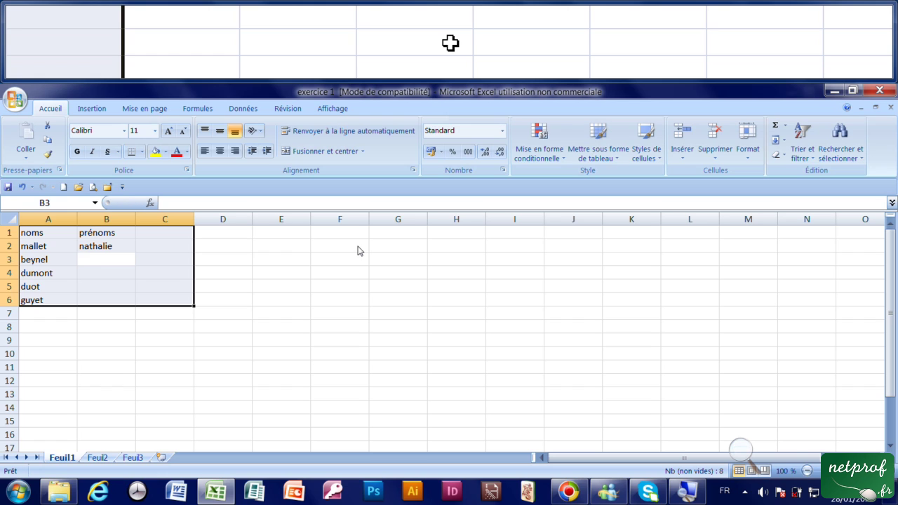
{"action": "type", "text": "julie"}
{"action": "key", "text": "Return"}
{"action": "type", "text": "v"}
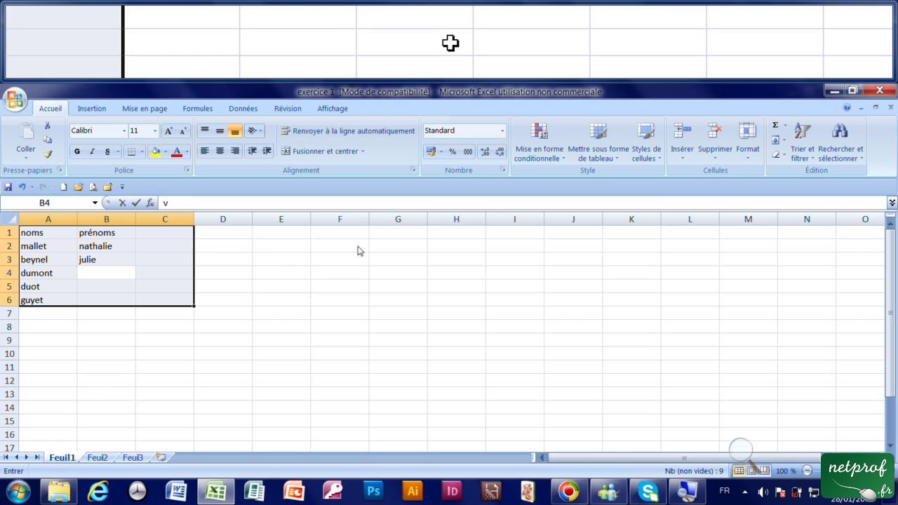
{"action": "type", "text": "eronique"}
{"action": "key", "text": "Return"}
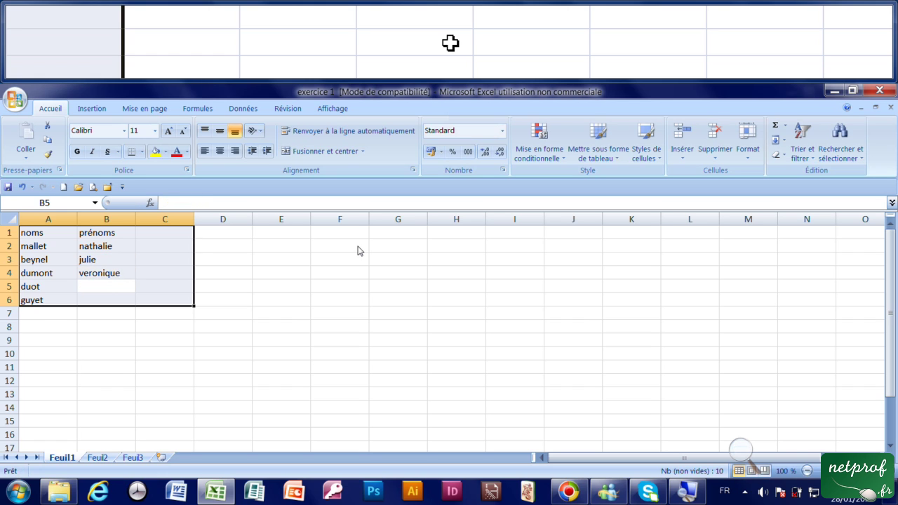
{"action": "type", "text": "franck"}
{"action": "key", "text": "Return"}
{"action": "type", "text": "claude"}
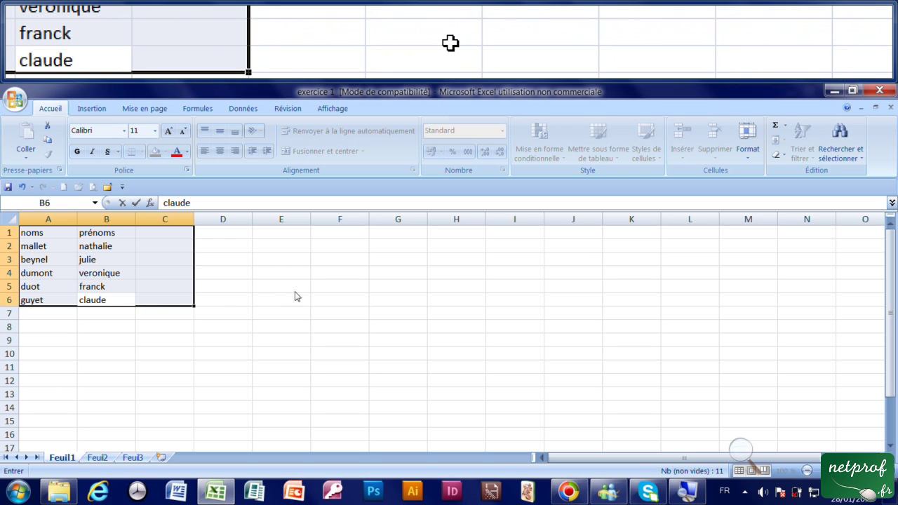
{"action": "key", "text": "Return"}
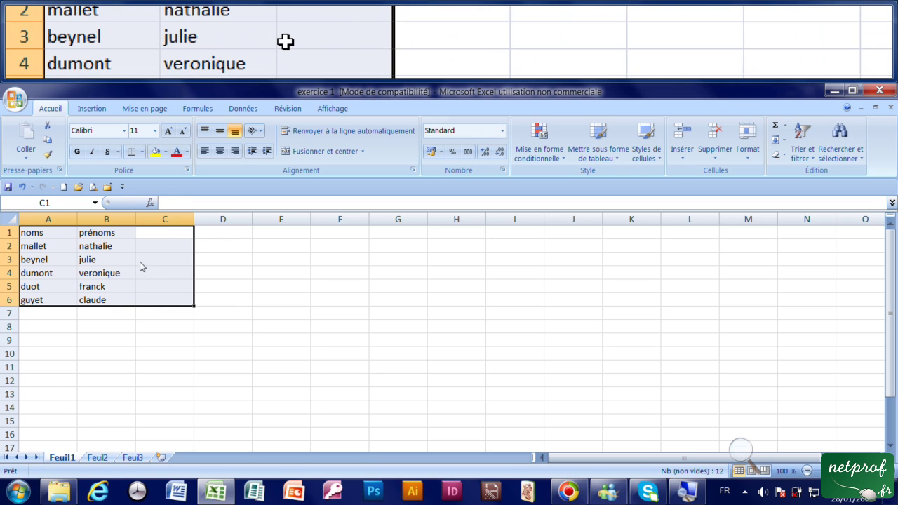
- Reselect A1:C6 and enter the header ages in C1 with 20 below it
{"action": "left_click", "coordinate": [317, 220]}
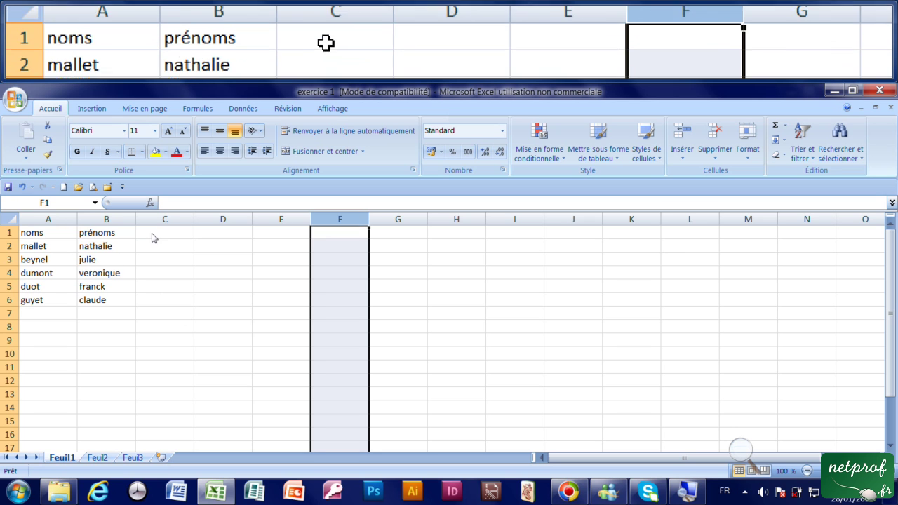
{"action": "left_click", "coordinate": [46, 234]}
{"action": "left_click_drag", "start_coordinate": [70, 235], "coordinate": [163, 305]}
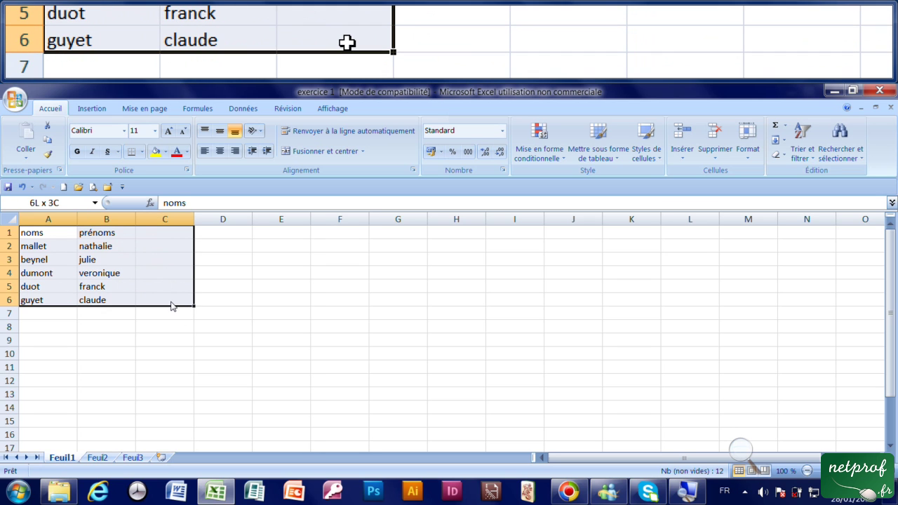
{"action": "key", "text": "Return"}
{"action": "key", "text": "Return"}
{"action": "key", "text": "Return"}
{"action": "key", "text": "Return"}
{"action": "key", "text": "Return"}
{"action": "key", "text": "Return"}
{"action": "key", "text": "Return"}
{"action": "key", "text": "Return"}
{"action": "key", "text": "Return"}
{"action": "key", "text": "Return"}
{"action": "key", "text": "Return"}
- Enter the ages 30, 40, 23 and 18 in C3–C6
{"action": "key", "text": "Return"}
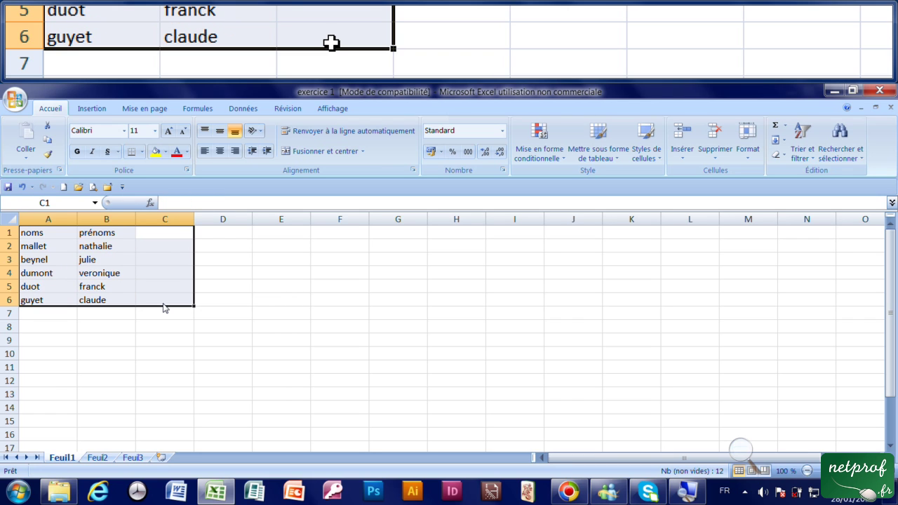
{"action": "type", "text": "ages"}
{"action": "key", "text": "Return"}
{"action": "type", "text": "20"}
{"action": "key", "text": "Return"}
{"action": "type", "text": "30"}
{"action": "key", "text": "Return"}
{"action": "type", "text": "40"}
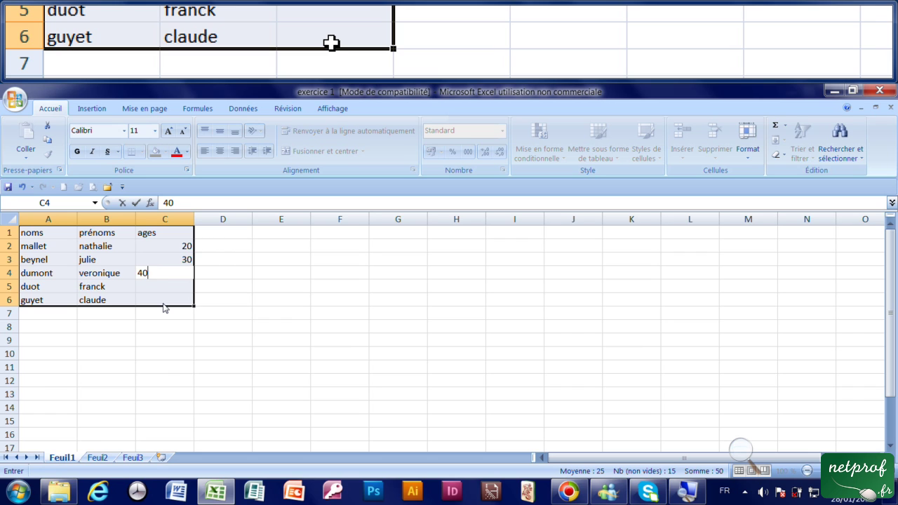
{"action": "key", "text": "Return"}
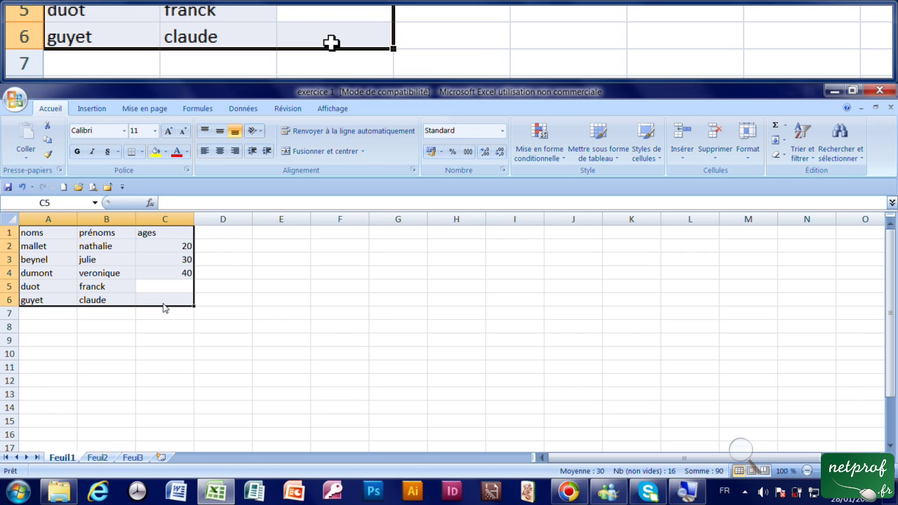
{"action": "type", "text": "23"}
{"action": "key", "text": "Return"}
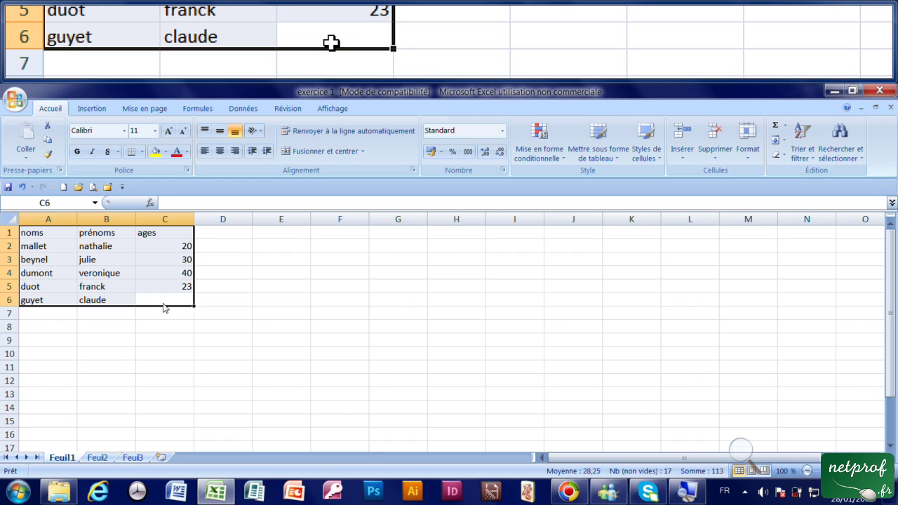
{"action": "type", "text": "18"}
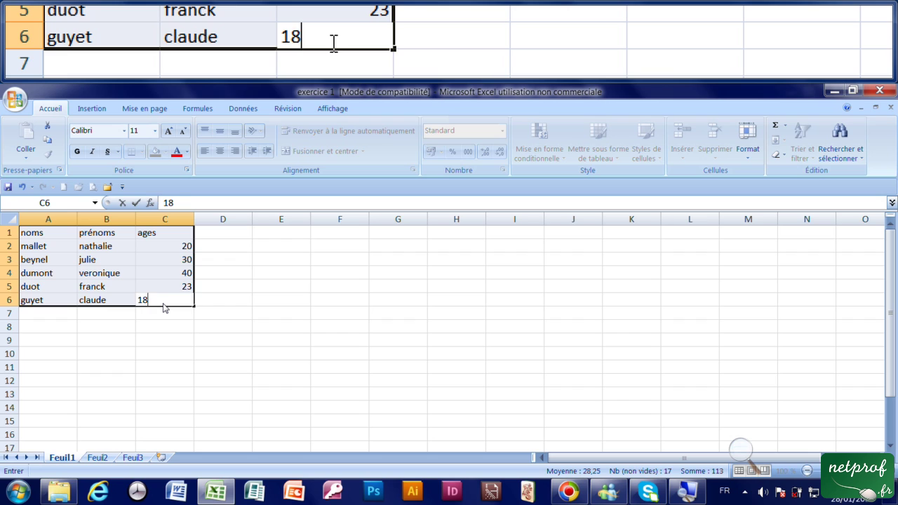
{"action": "key", "text": "Return"}
{"action": "key", "text": "Return"}
{"action": "key", "text": "Return"}
{"action": "key", "text": "Return"}
{"action": "key", "text": "Return"}
{"action": "key", "text": "Return"}
{"action": "key", "text": "Return"}
{"action": "key", "text": "Return"}
{"action": "key", "text": "Return"}
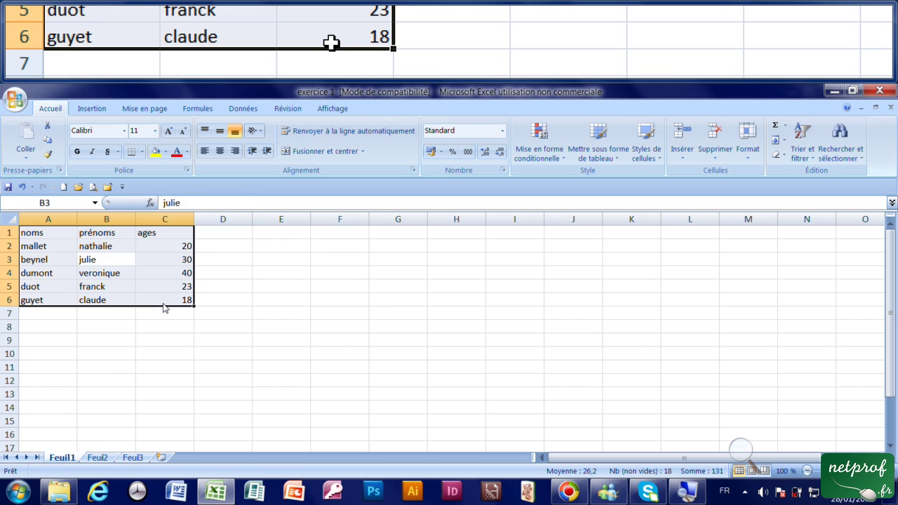
{"action": "key", "text": "Return"}
{"action": "key", "text": "Return"}
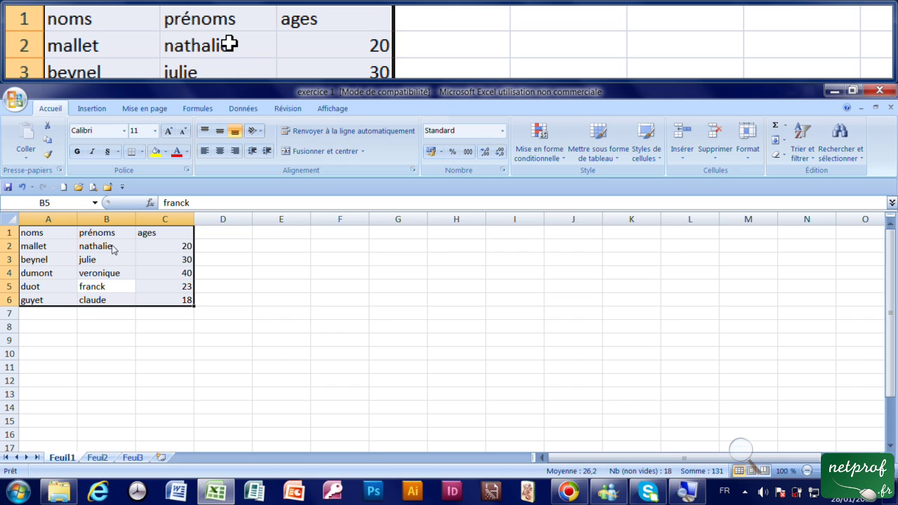
- Change the age in C3 from 30 to 45
{"action": "key", "text": "Return"}
{"action": "key", "text": "Return"}
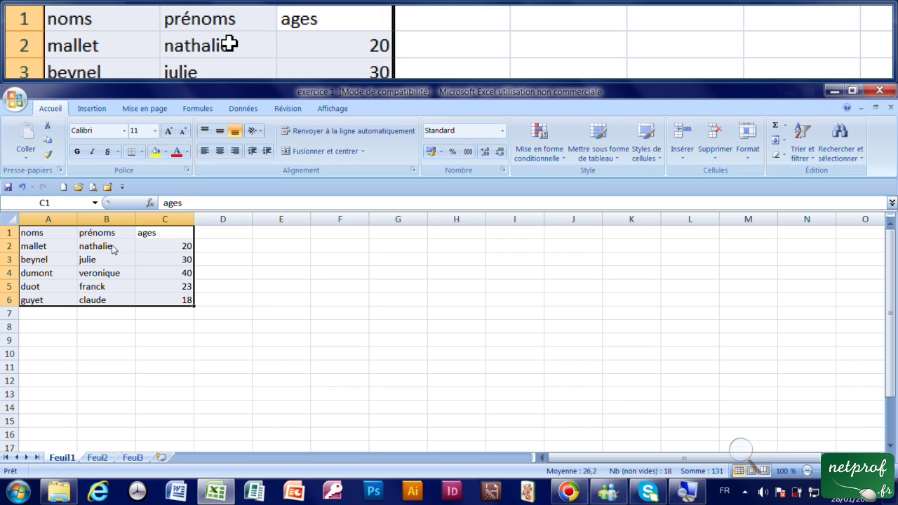
{"action": "key", "text": "Return"}
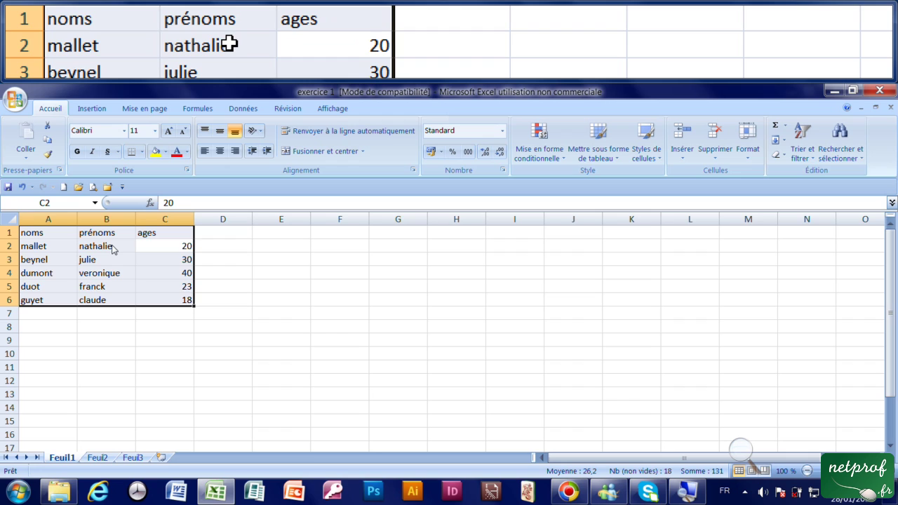
{"action": "key", "text": "Return"}
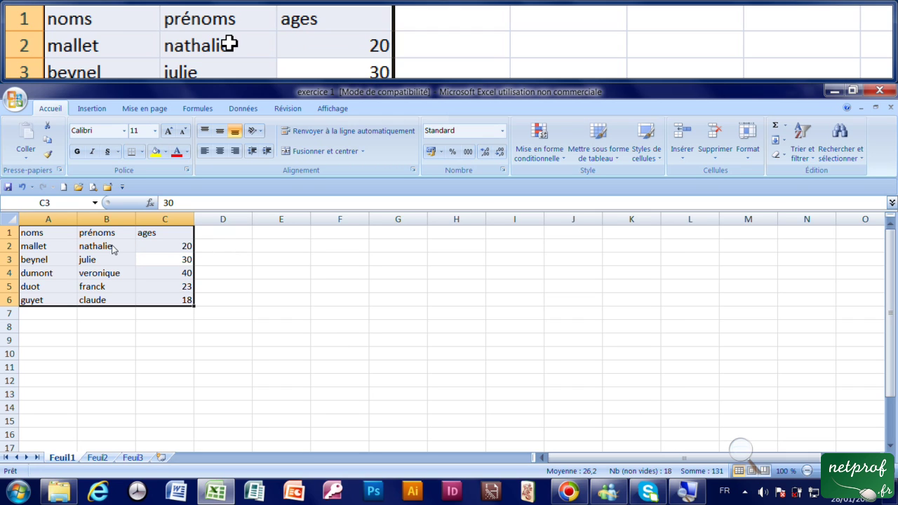
{"action": "type", "text": "45"}
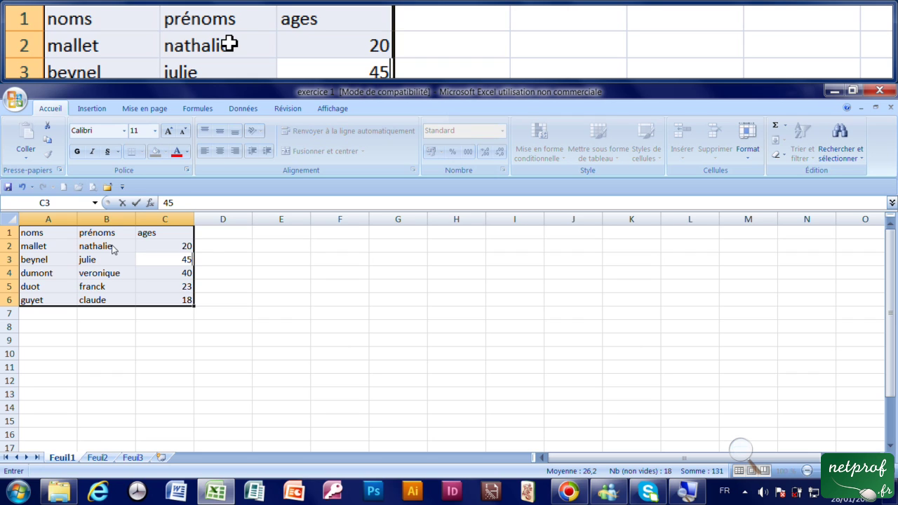
{"action": "key", "text": "Return"}
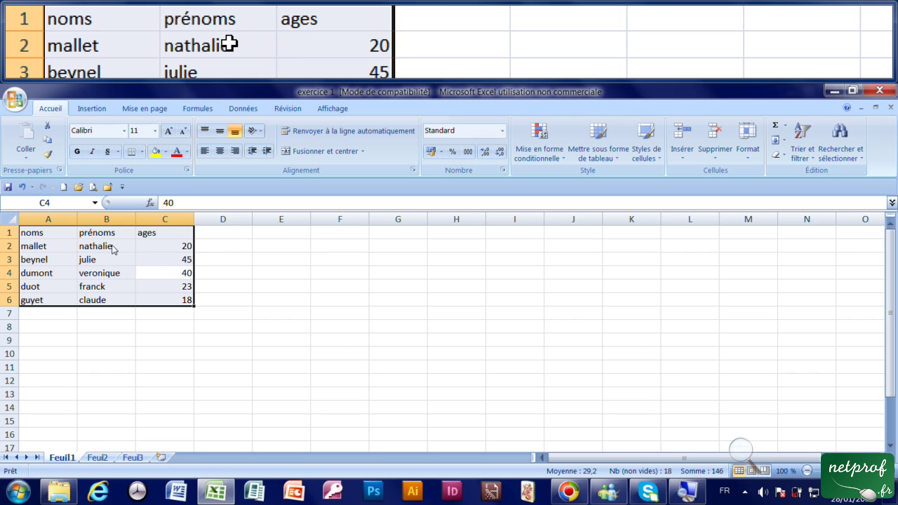
- Retype the surname in A2 with its corrected spelling ending in y
{"action": "key", "text": "Return"}
{"action": "key", "text": "Return"}
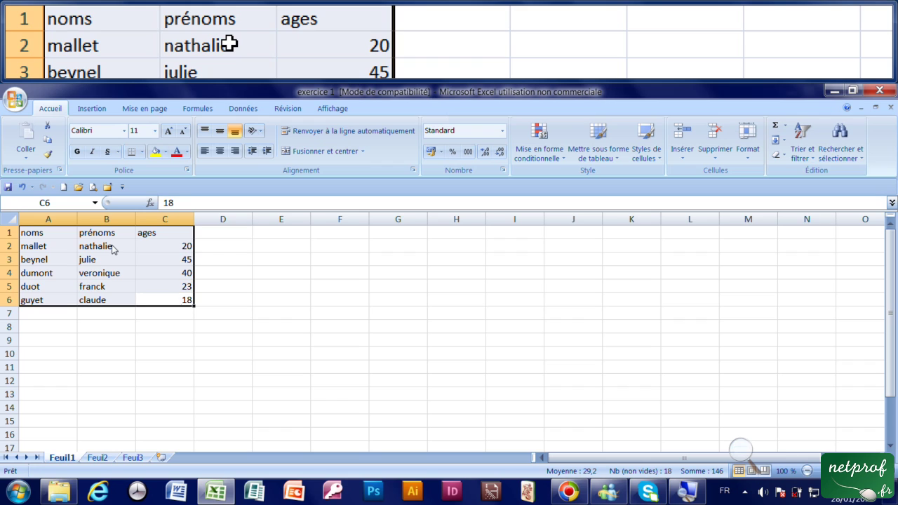
{"action": "key", "text": "Return"}
{"action": "key", "text": "Return"}
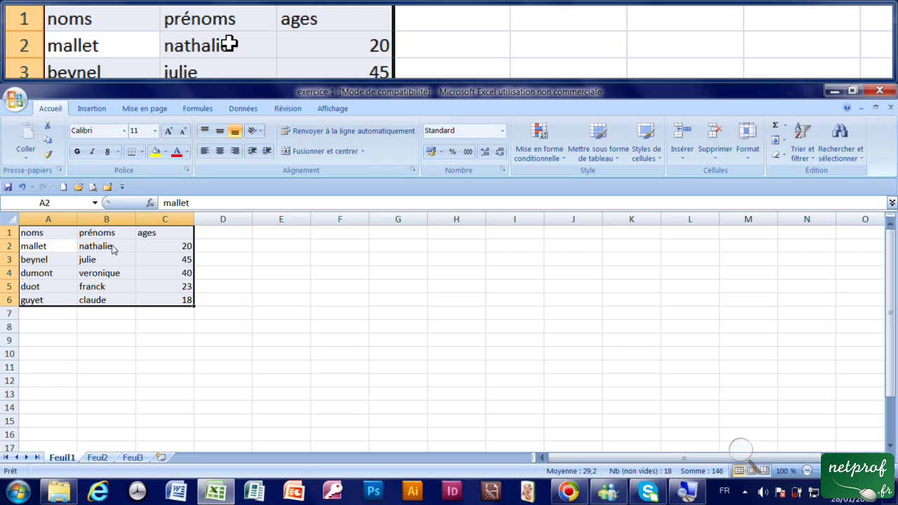
{"action": "type", "text": "malley"}
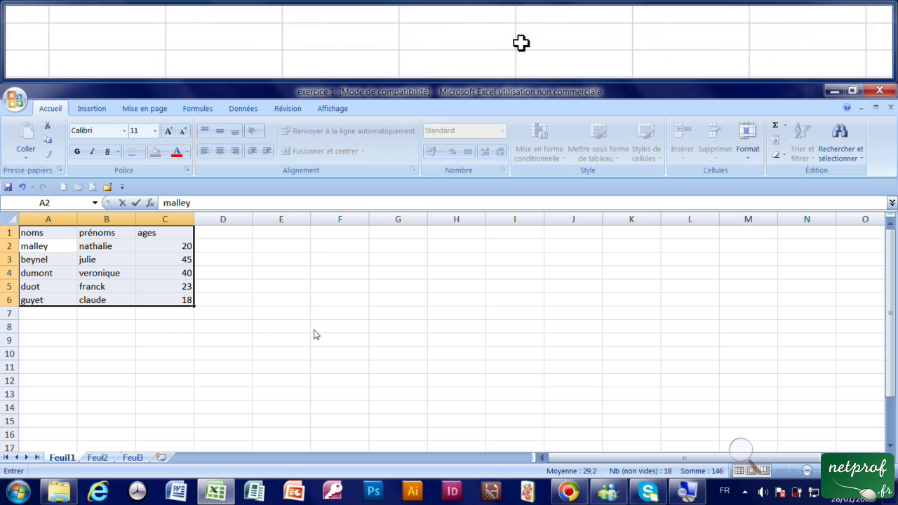
- Commit the A2 correction by clicking cell I7, then scroll the sheet down and back
{"action": "left_click", "coordinate": [489, 315]}
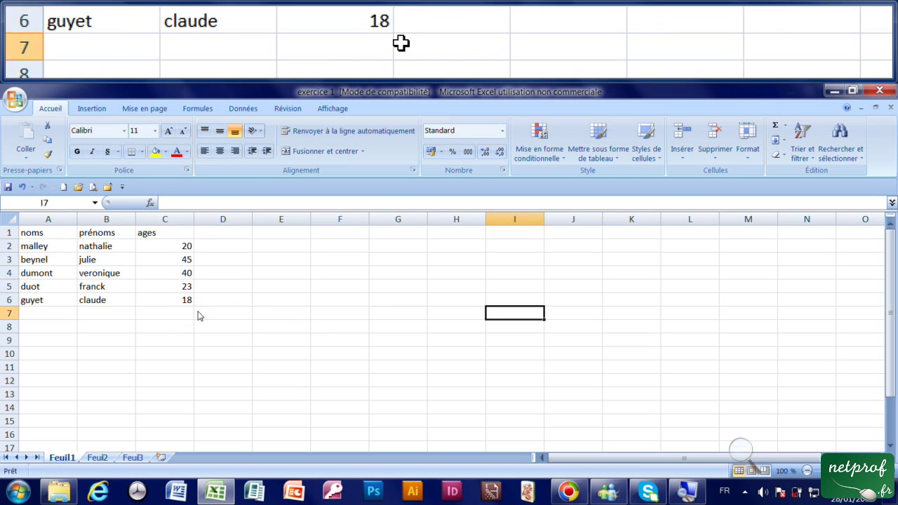
{"action": "scroll", "coordinate": [84, 301], "scroll_direction": "down", "scroll_amount": 1}
{"action": "scroll", "coordinate": [84, 301], "scroll_direction": "down", "scroll_amount": 1}
{"action": "scroll", "coordinate": [85, 301], "scroll_direction": "up", "scroll_amount": 2}
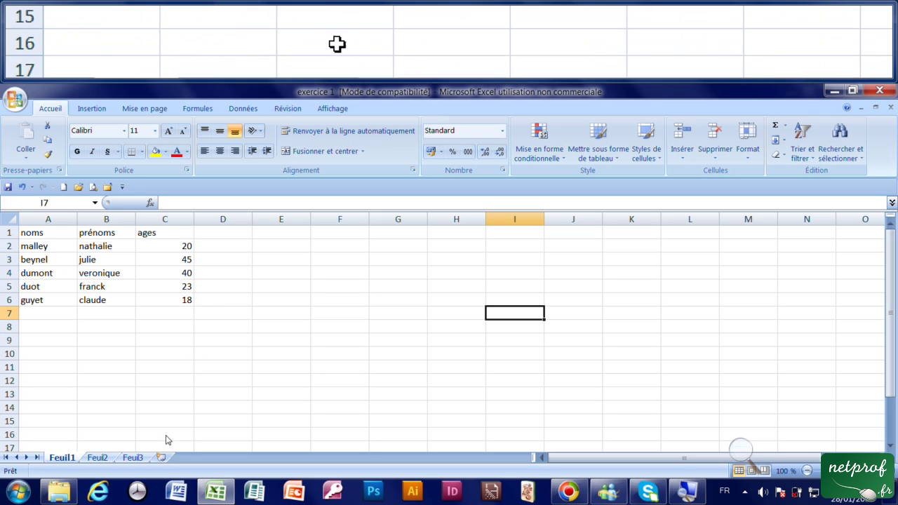
- Select F1:G6 and enter lundi and samedi in F1–F2
{"action": "left_click", "coordinate": [344, 235]}
{"action": "mouse_move", "coordinate": [344, 236]}
{"action": "left_mouse_down"}
{"action": "mouse_move", "coordinate": [391, 237]}
{"action": "mouse_move", "coordinate": [397, 303]}
{"action": "left_mouse_up"}
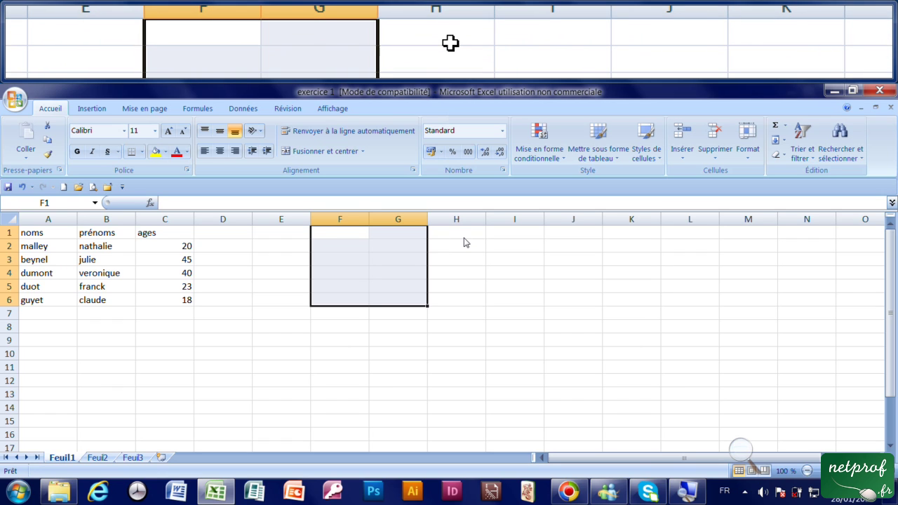
{"action": "type", "text": "lundi"}
{"action": "key", "text": "Return"}
{"action": "type", "text": "samedi"}
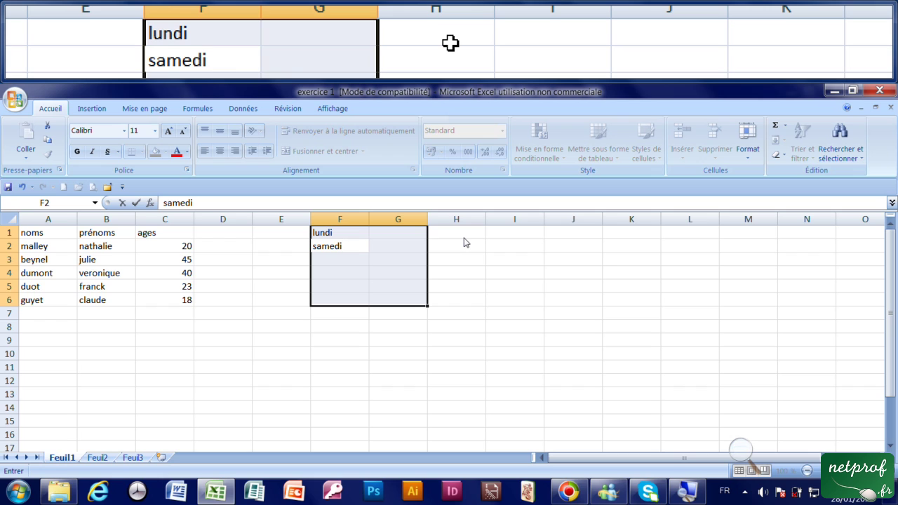
{"action": "key", "text": "Return"}
- Add vendredi, dimanche and mercredi in F3–F5 and start lundi in F6
{"action": "type", "text": "vendredi"}
{"action": "key", "text": "Return"}
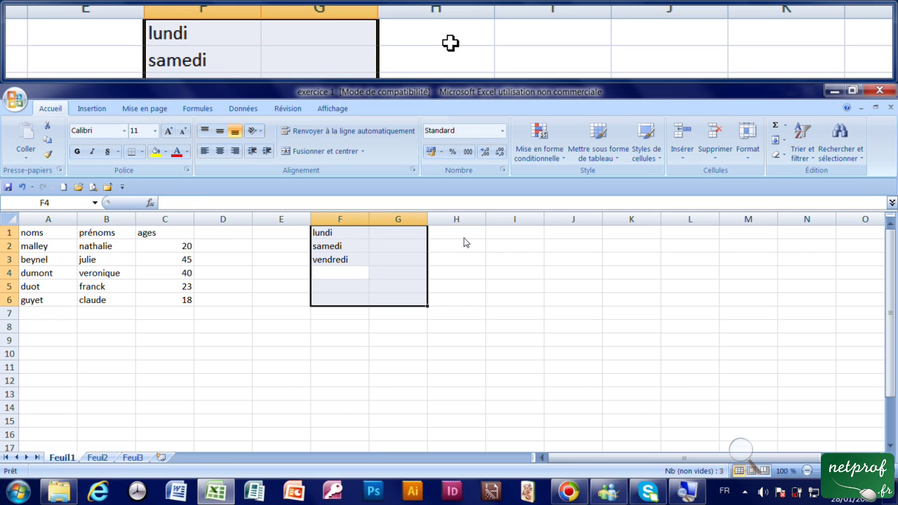
{"action": "type", "text": "dimanche"}
{"action": "key", "text": "Return"}
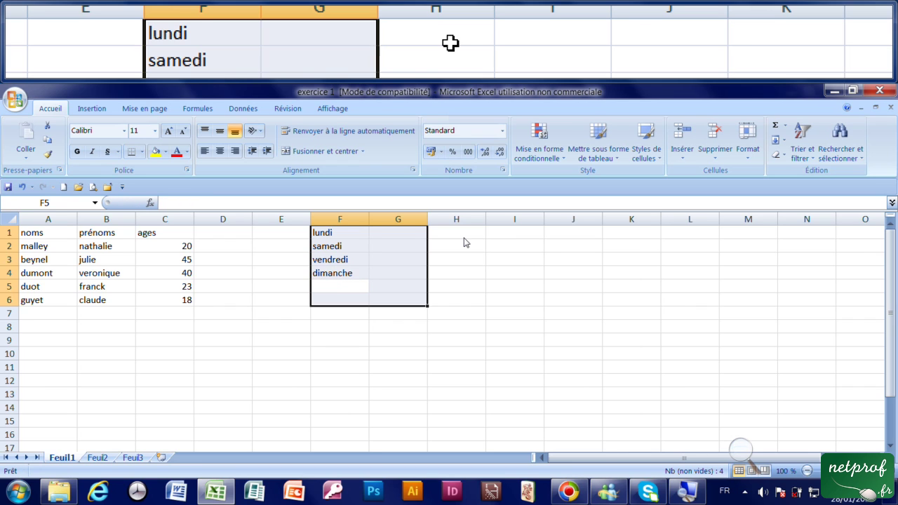
{"action": "type", "text": "mercredi*"}
{"action": "key", "text": "BackSpace"}
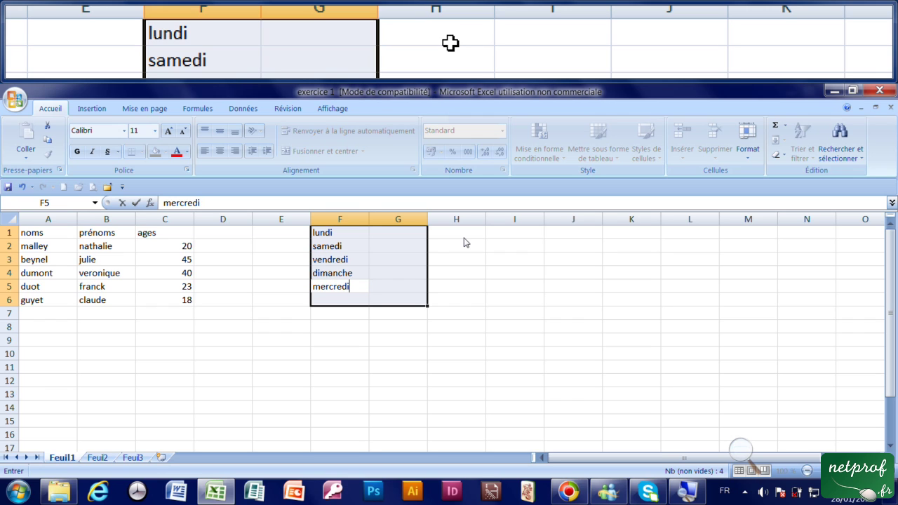
{"action": "key", "text": "Return"}
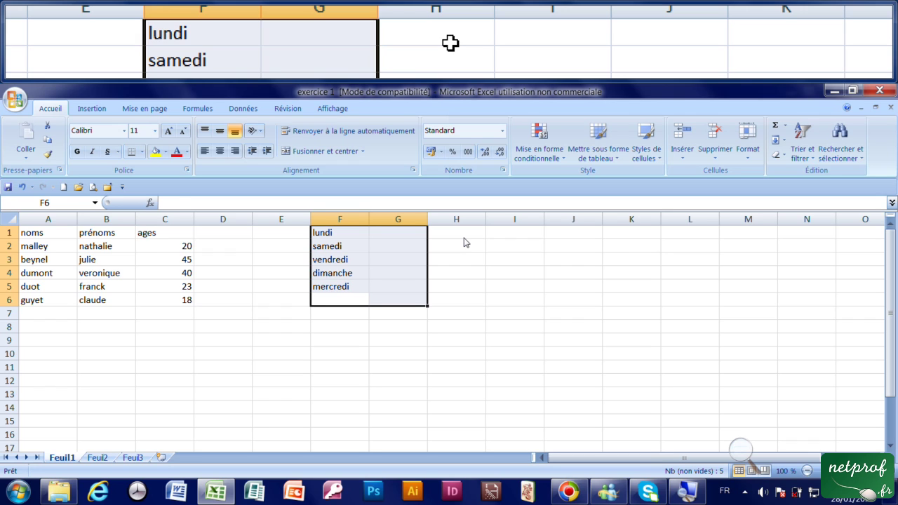
{"action": "type", "text": "lu"}
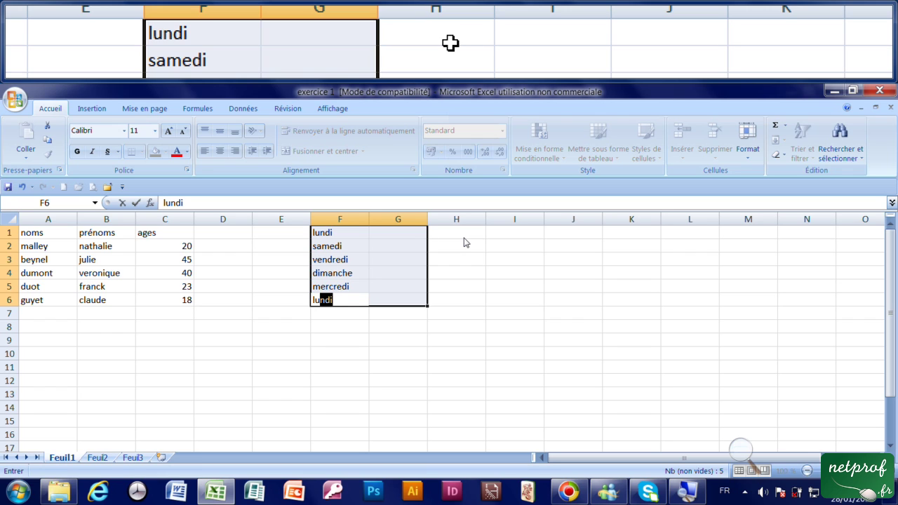
- Accept lundi in F6 and enter amounts 150, 1200 and 450 in G1–G3
{"action": "key", "text": "Return"}
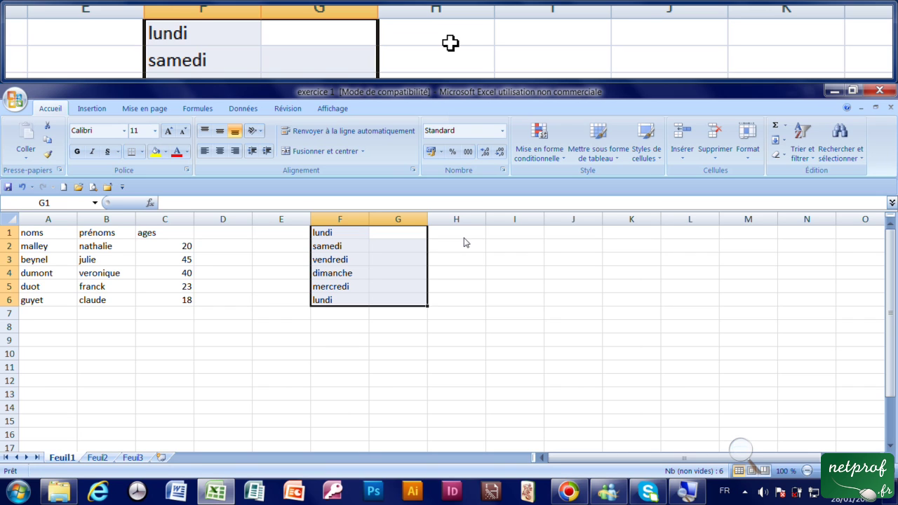
{"action": "type", "text": "150"}
{"action": "key", "text": "Return"}
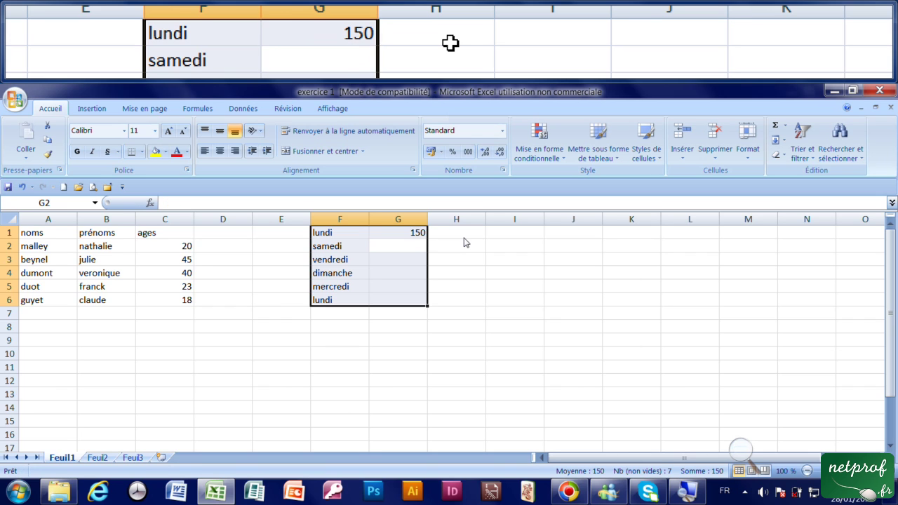
{"action": "type", "text": "1200"}
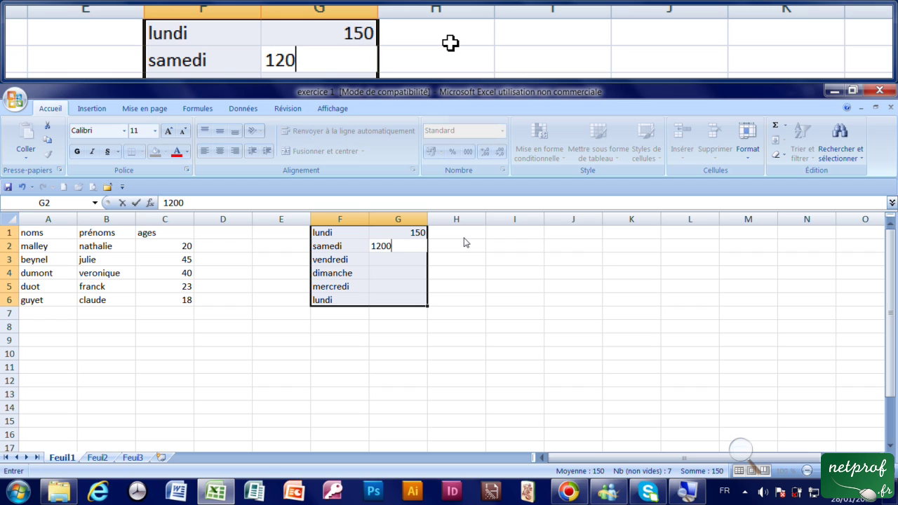
{"action": "key", "text": "Return"}
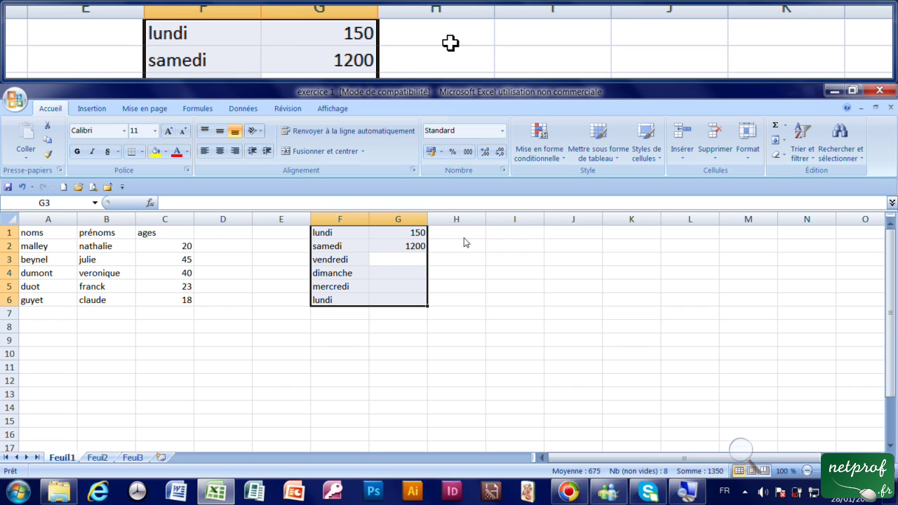
{"action": "type", "text": "450"}
{"action": "key", "text": "Return"}
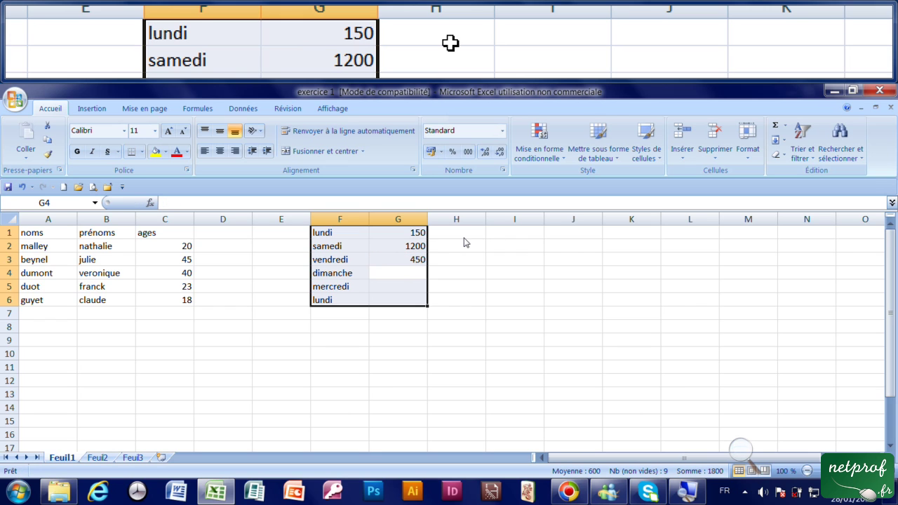
- Enter amounts 1780, 200 and 10 in G4–G6, then step down column F toward F5
{"action": "type", "text": "1780"}
{"action": "key", "text": "Return"}
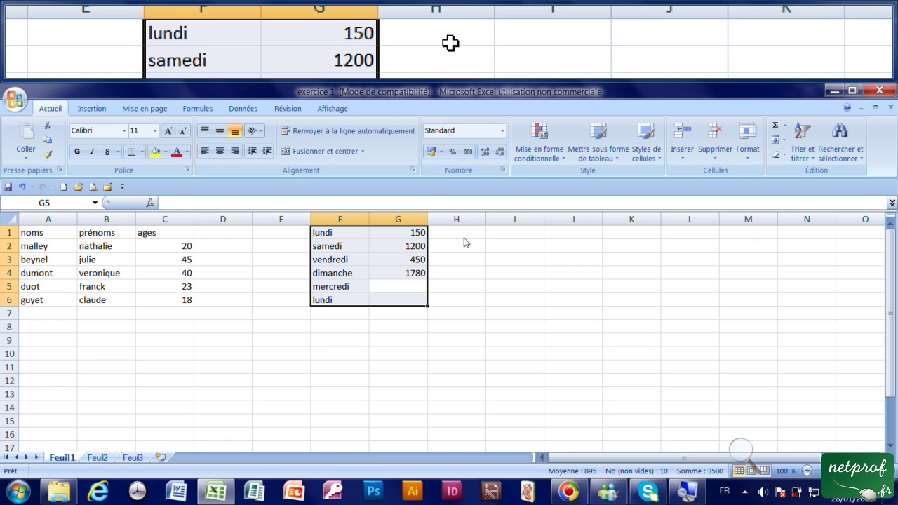
{"action": "type", "text": "200"}
{"action": "key", "text": "Return"}
{"action": "type", "text": "10"}
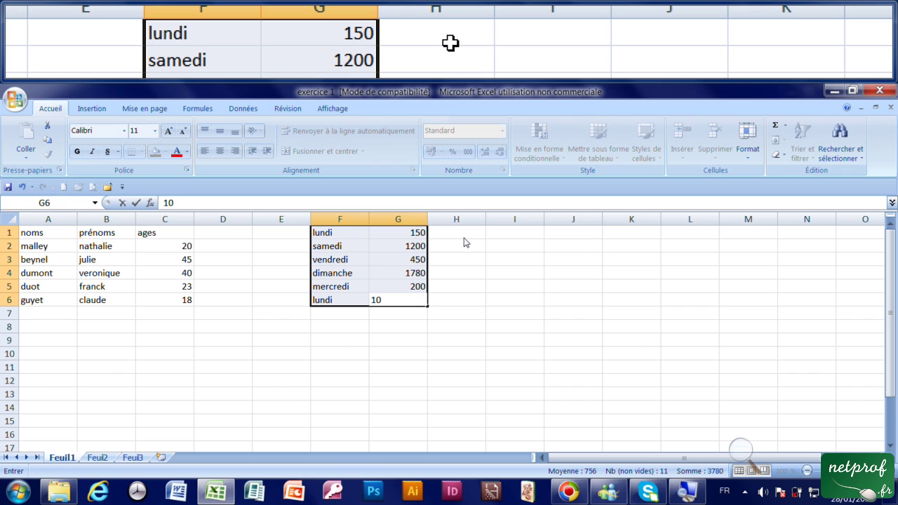
{"action": "key", "text": "Return"}
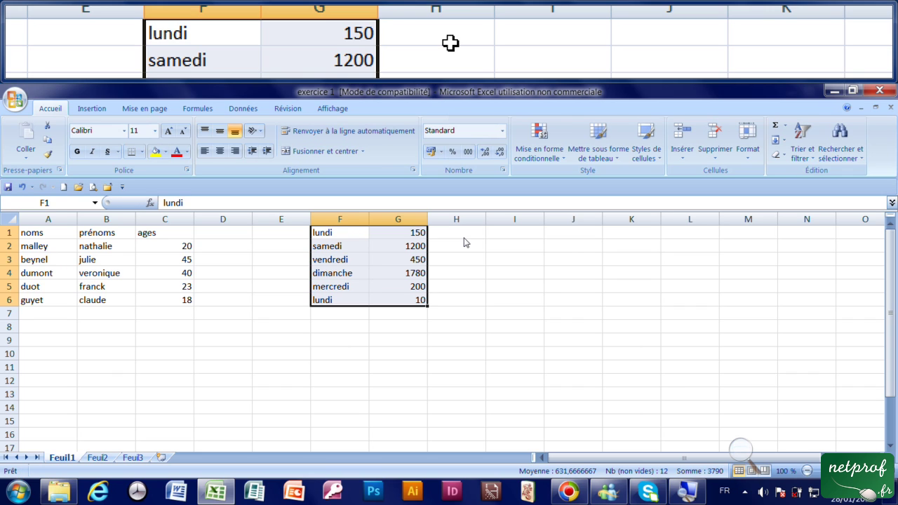
{"action": "key", "text": "Return"}
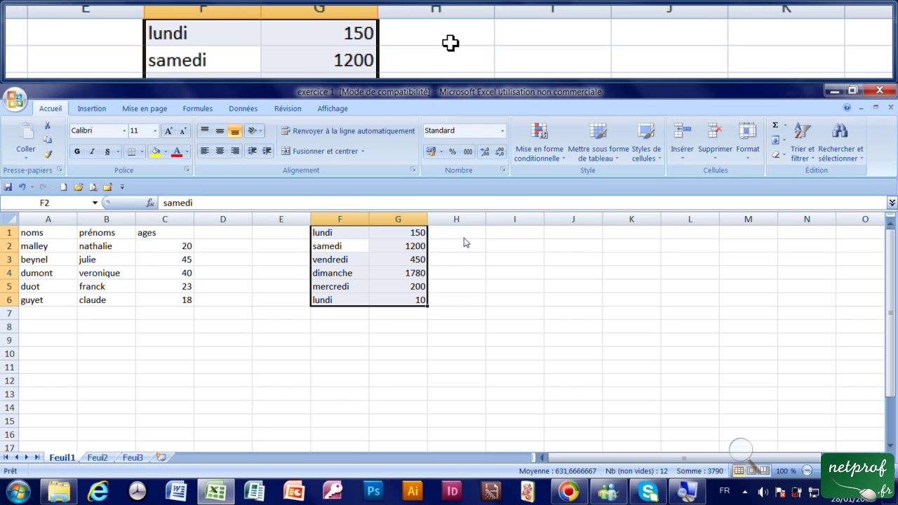
{"action": "key", "text": "Return"}
{"action": "key", "text": "Return"}
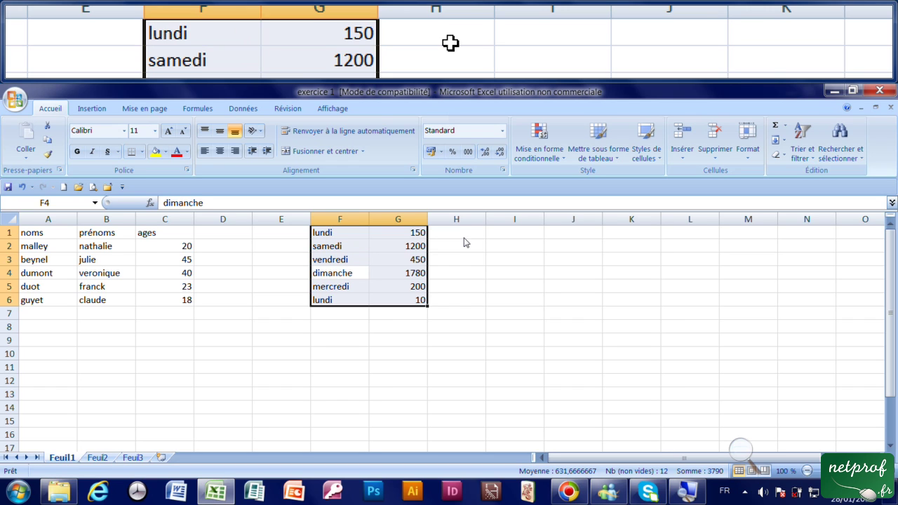
{"action": "key", "text": "Return"}
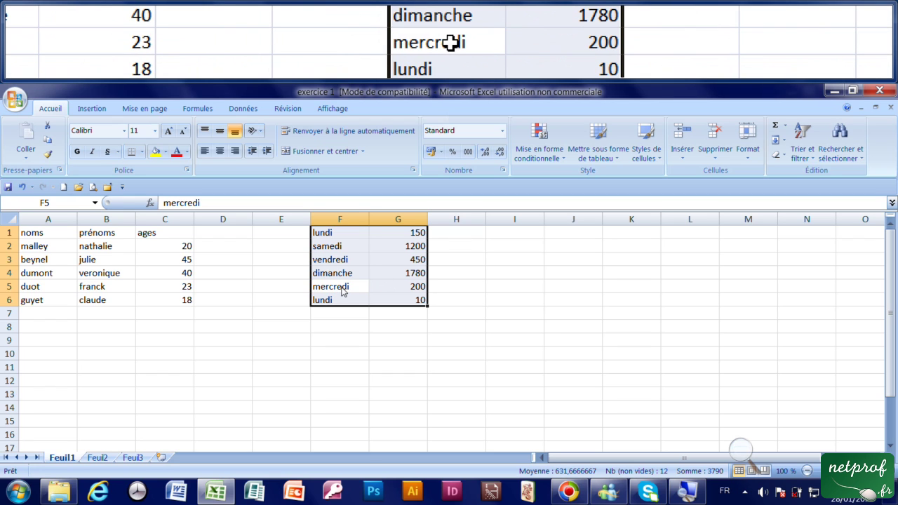
- Replace mercredi in F5 with vendredi via AutoComplete and confirm by clicking J7
{"action": "type", "text": "vendr"}
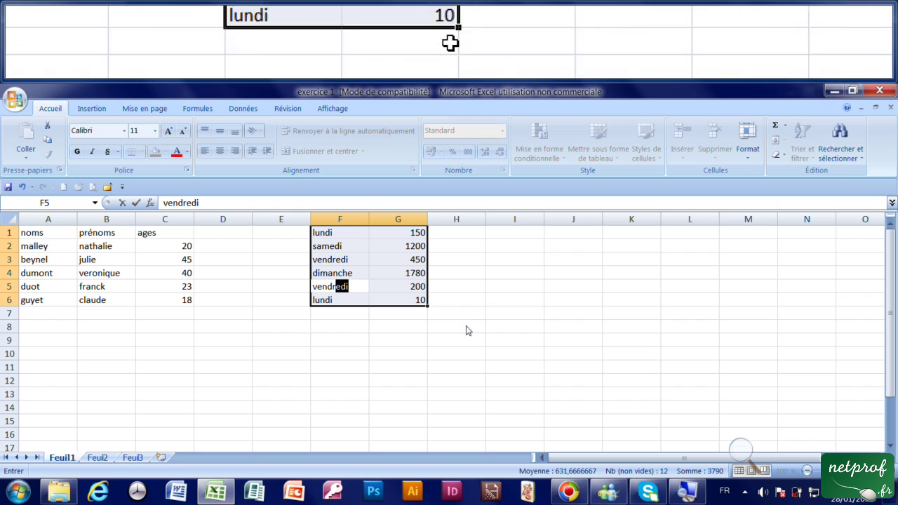
{"action": "left_click", "coordinate": [577, 315]}
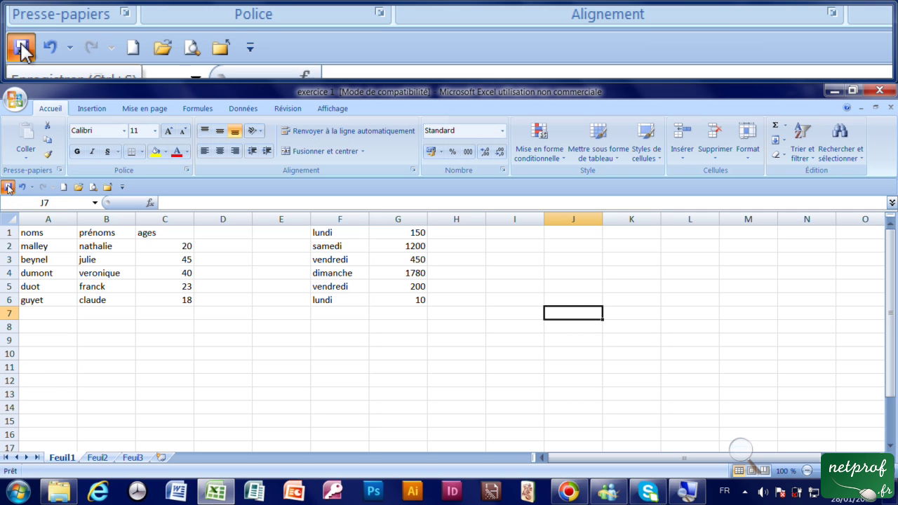
- Save the exercice 1 workbook and close Excel, returning to the Desktop folder
{"action": "left_click", "coordinate": [8, 186]}
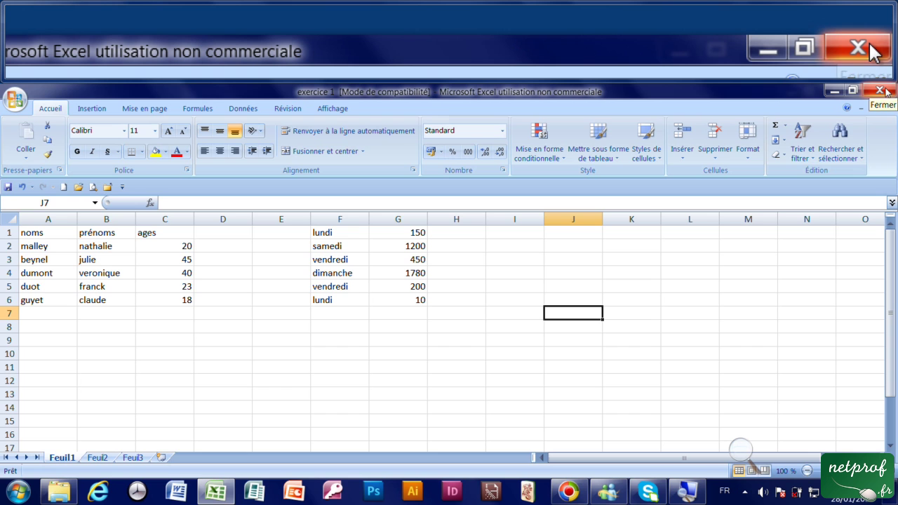
{"action": "left_click", "coordinate": [879, 89]}
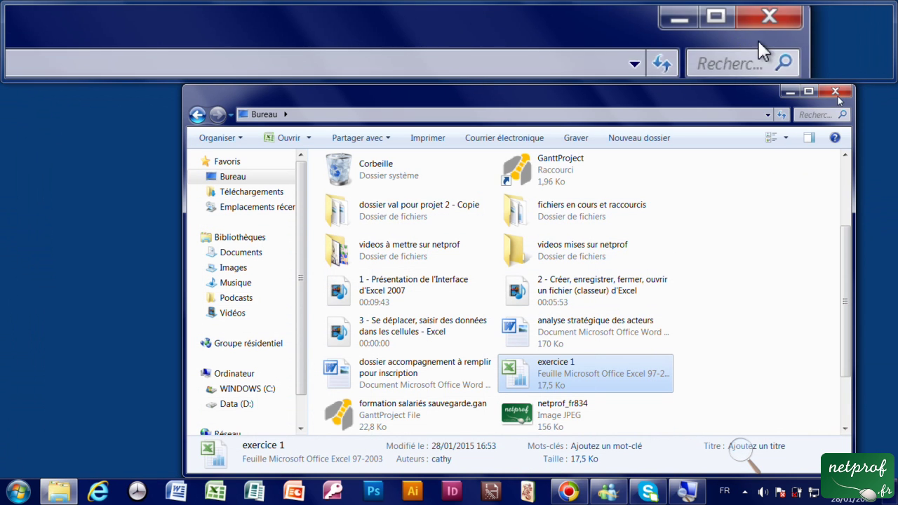